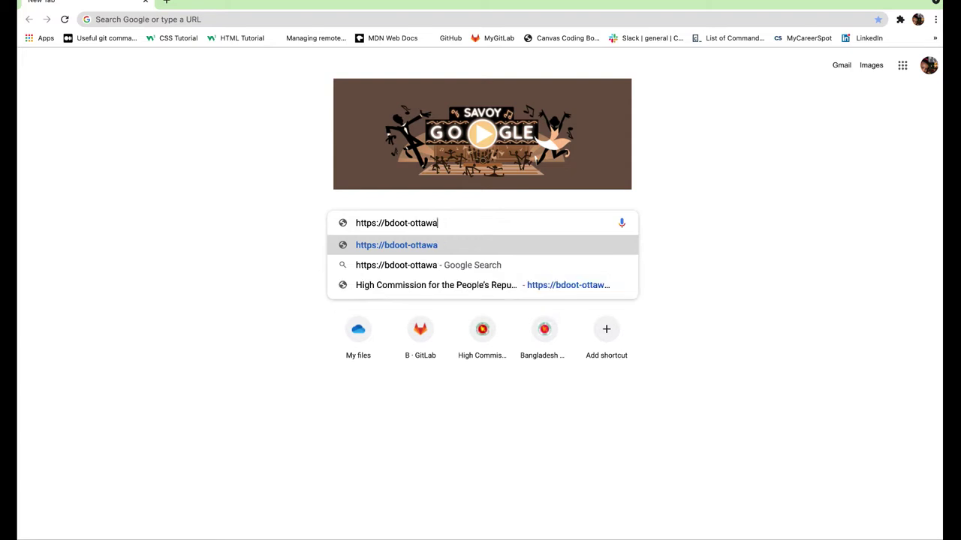
Load the Bangladesh High Commission Ottawa site at bdoot-ottawa.mofa.gov.bd
{"action": "type", "text": "m"}
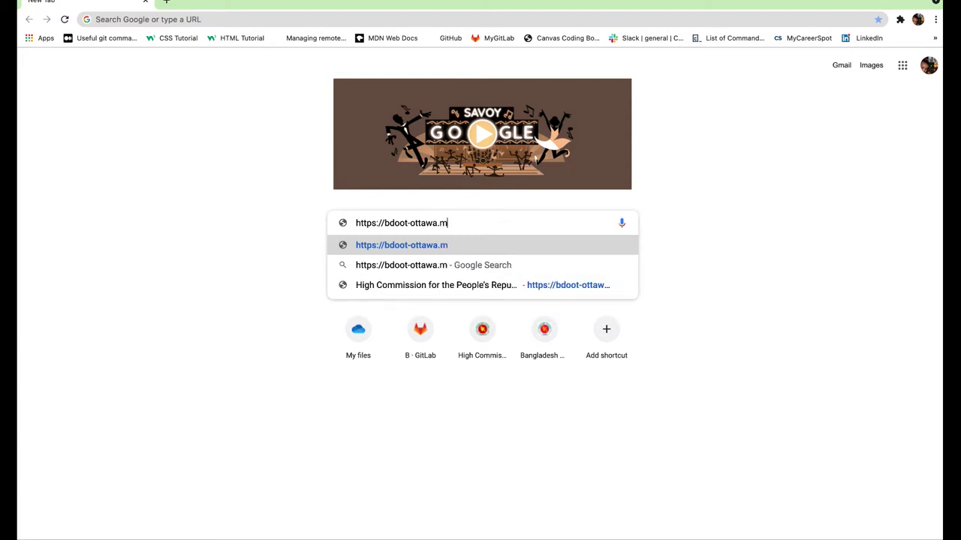
{"action": "type", "text": "ofa.gov.bd"}
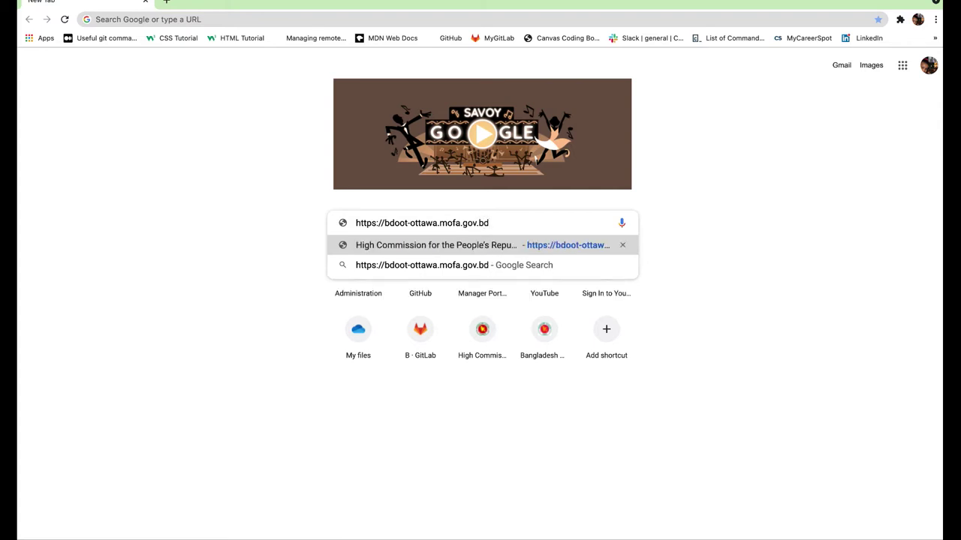
{"action": "key", "text": "Return"}
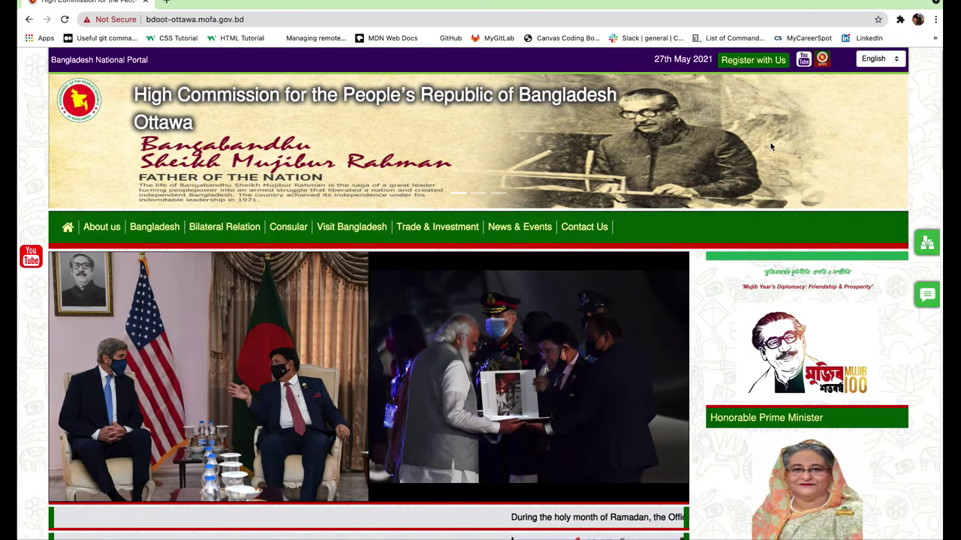
Scroll the High Commission homepage and bring up the Consular submenu of services
{"action": "mouse_move", "coordinate": [519, 227]}
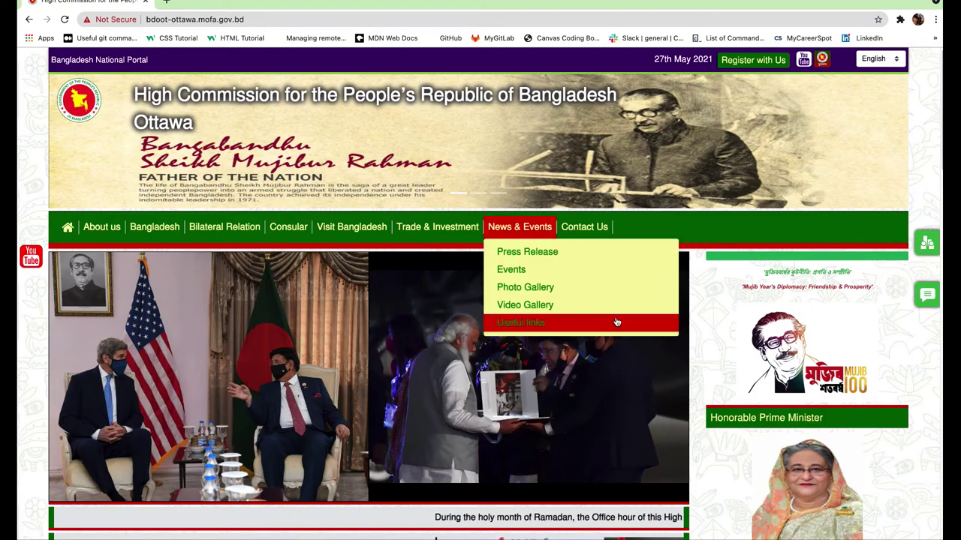
{"action": "scroll", "coordinate": [615, 322], "scroll_direction": "down", "scroll_amount": 5}
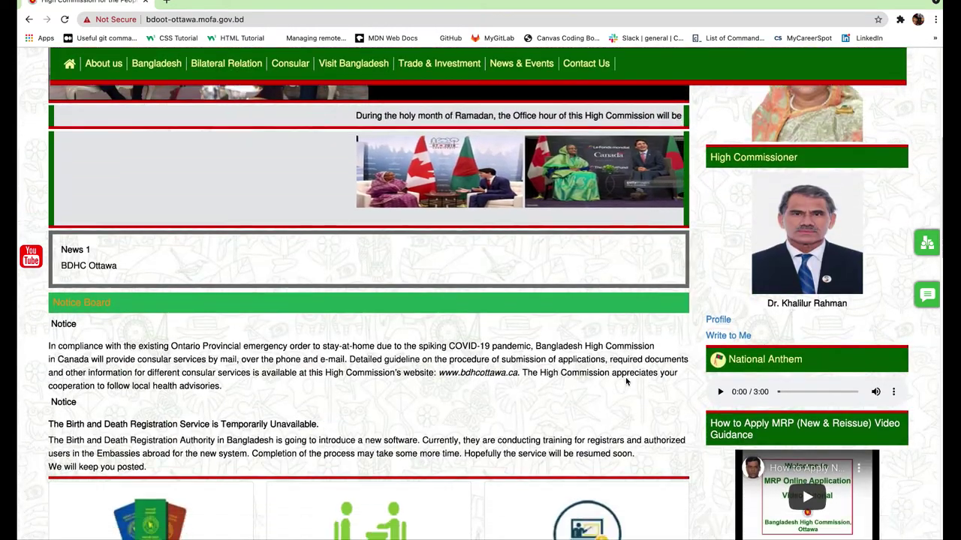
{"action": "scroll", "coordinate": [626, 382], "scroll_direction": "down", "scroll_amount": 2}
{"action": "scroll", "coordinate": [626, 382], "scroll_direction": "up", "scroll_amount": 10}
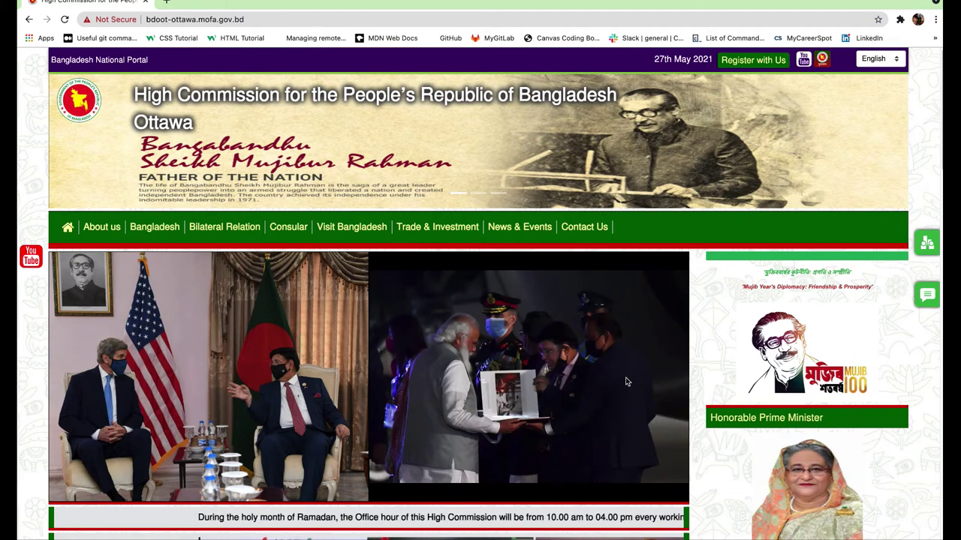
{"action": "mouse_move", "coordinate": [292, 236]}
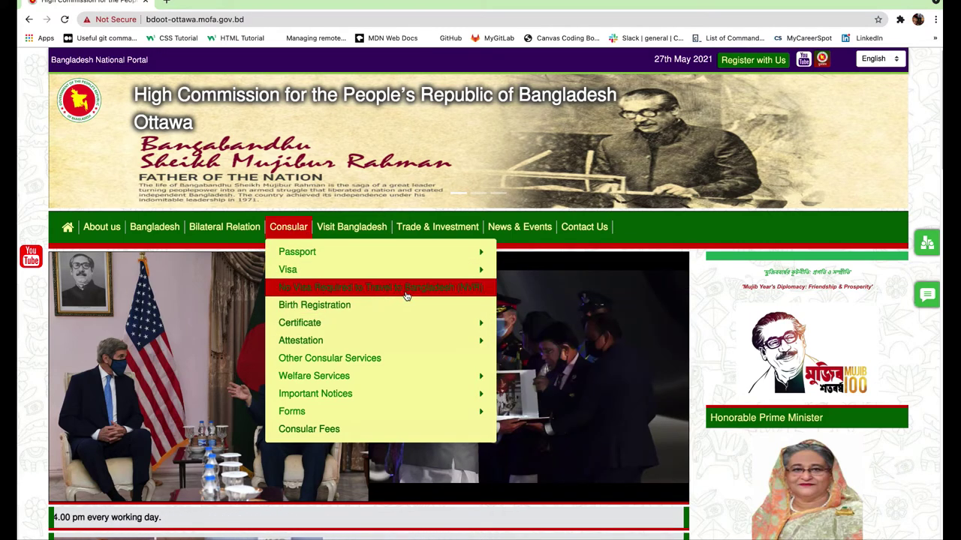
{"action": "left_click", "coordinate": [439, 292]}
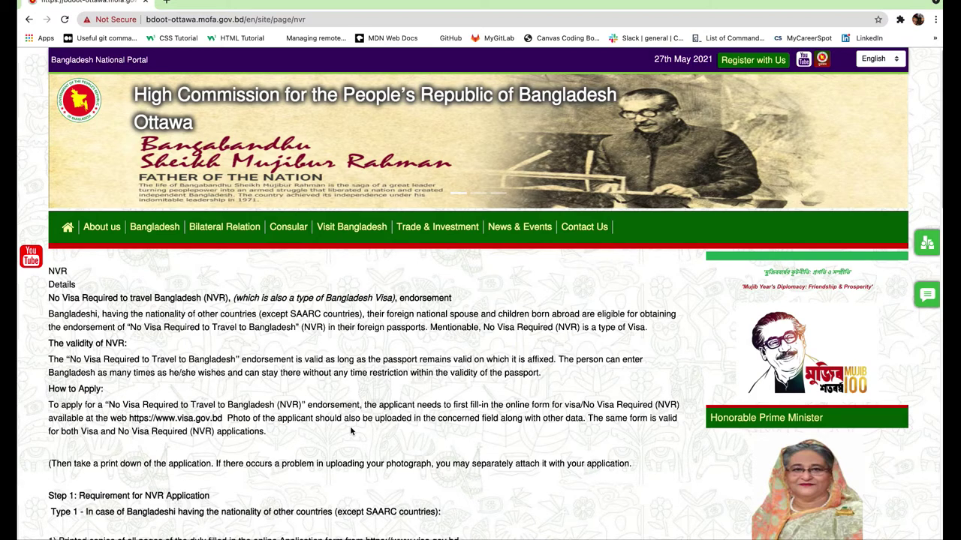
{"action": "scroll", "coordinate": [350, 431], "scroll_direction": "down", "scroll_amount": 3}
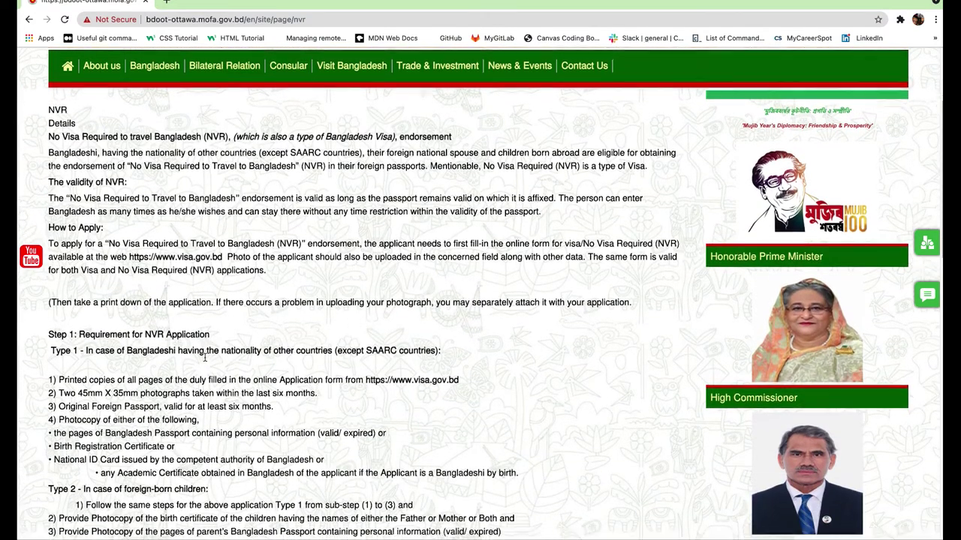
{"action": "scroll", "coordinate": [204, 358], "scroll_direction": "down", "scroll_amount": 3}
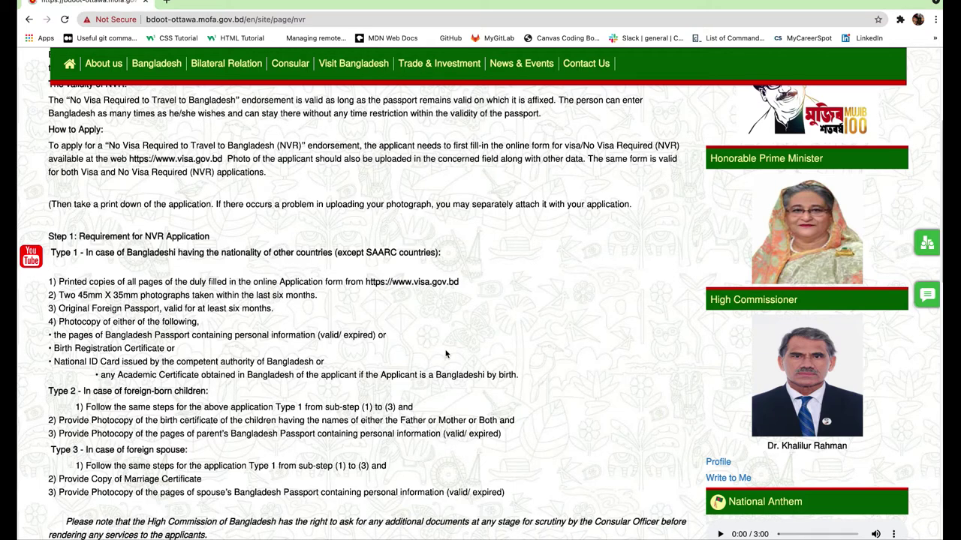
{"action": "scroll", "coordinate": [446, 353], "scroll_direction": "down", "scroll_amount": 2}
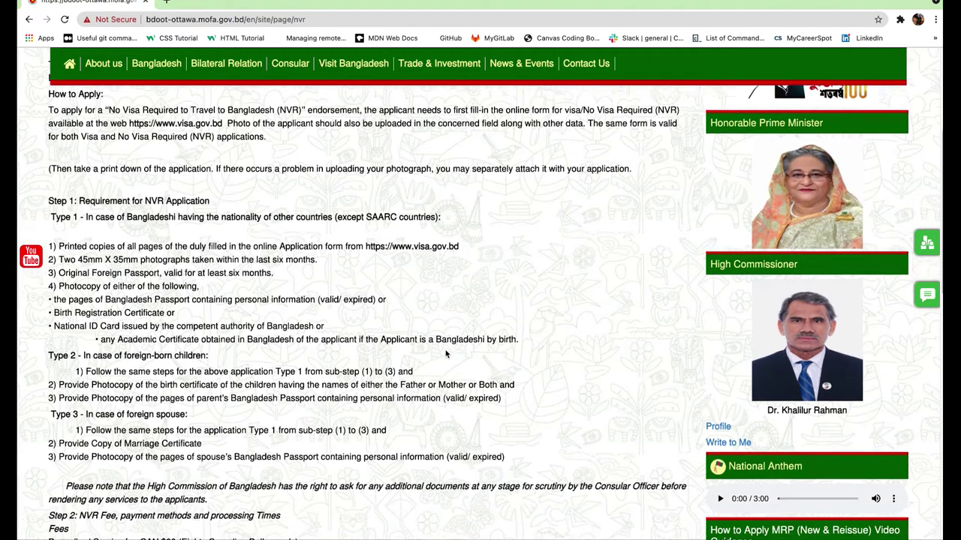
{"action": "scroll", "coordinate": [225, 256], "scroll_direction": "down", "scroll_amount": 1}
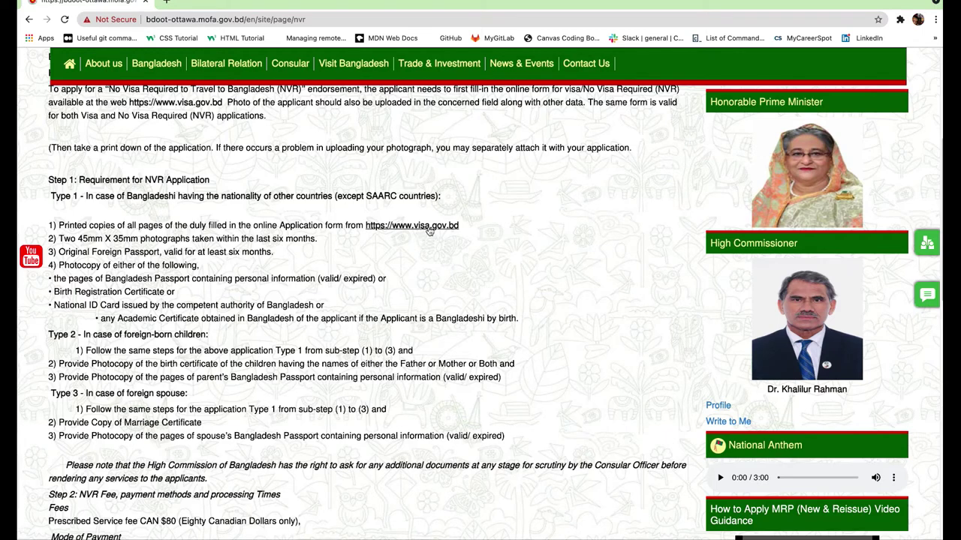
{"action": "left_click", "coordinate": [429, 228]}
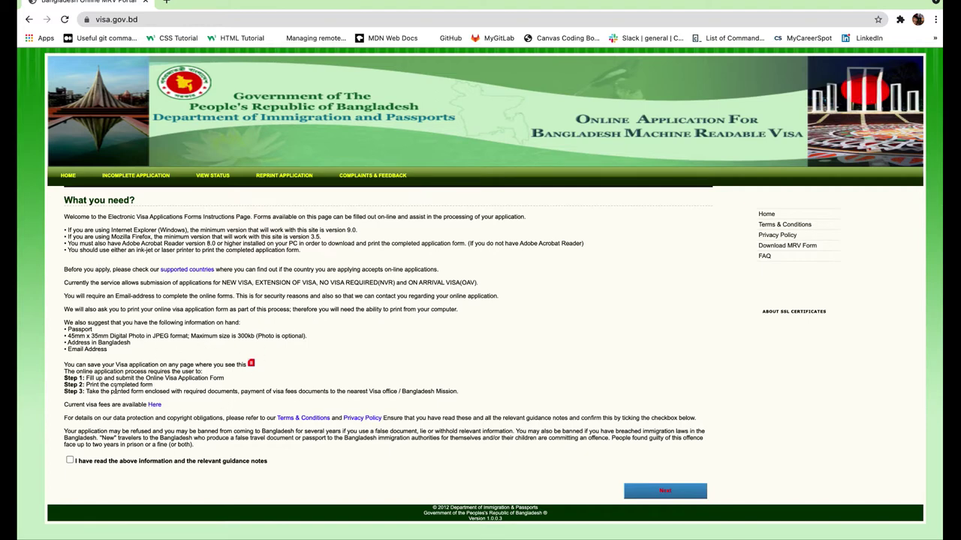
Confirm having read the guidance notes and proceed to Application Security
{"action": "left_click", "coordinate": [70, 460]}
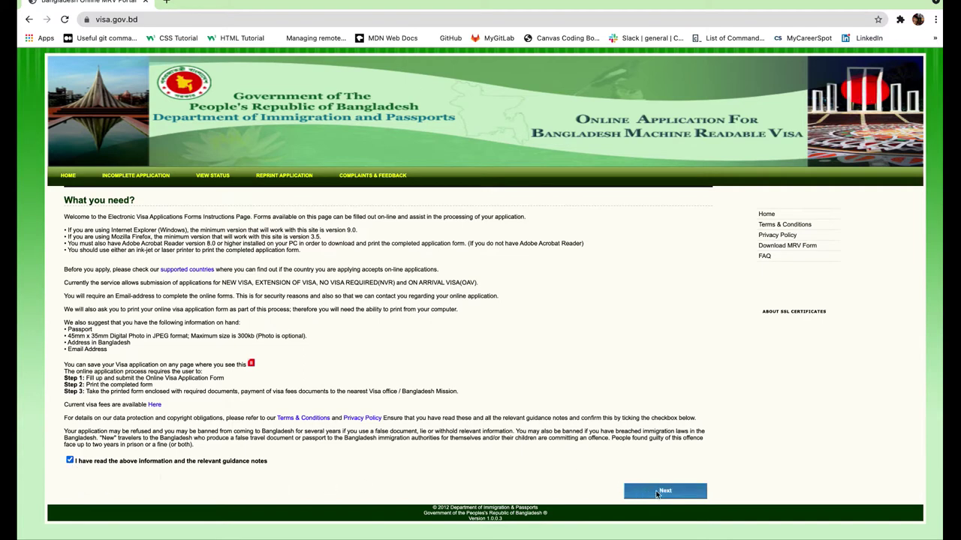
{"action": "left_click", "coordinate": [674, 493]}
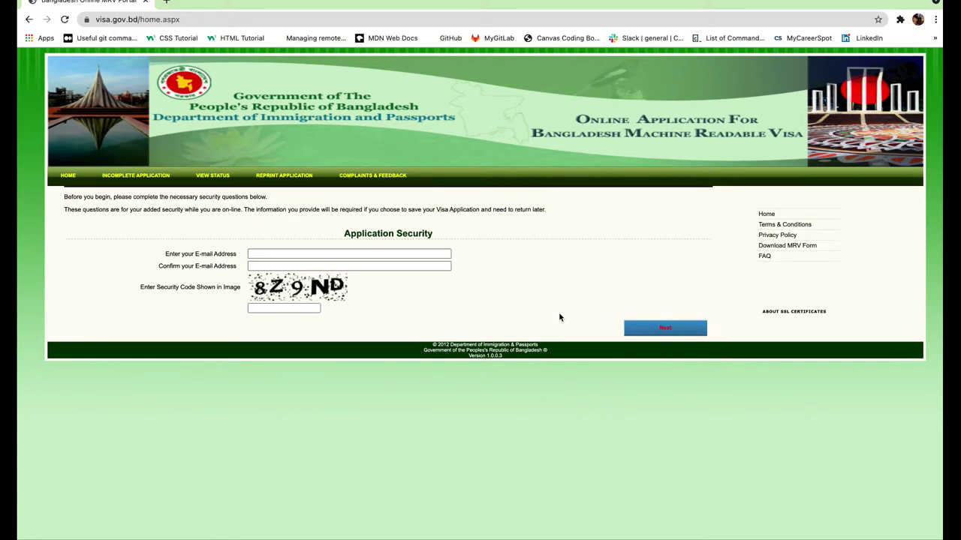
Enter the applicant's e-mail address in both E-mail Address fields from autofill
{"action": "left_click", "coordinate": [312, 253]}
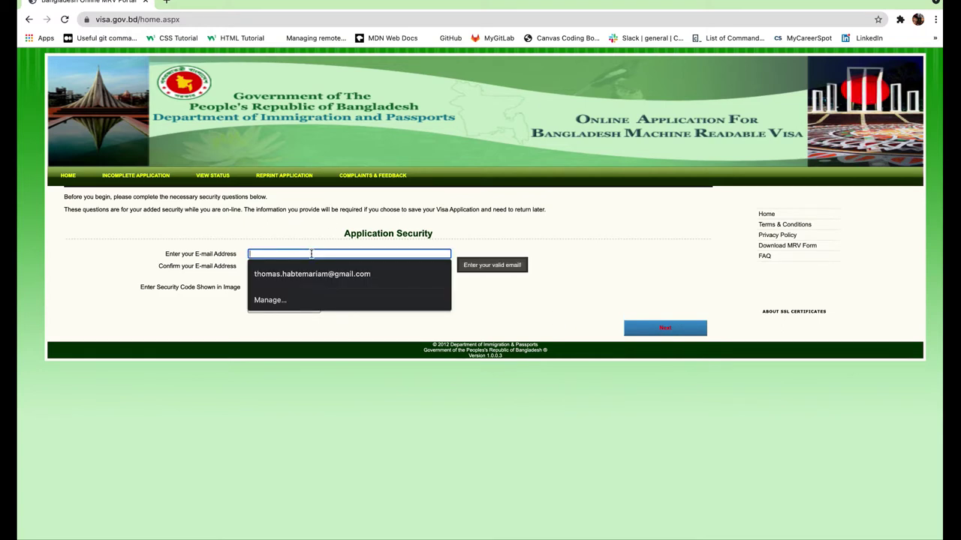
{"action": "type", "text": "someone@someone.com"}
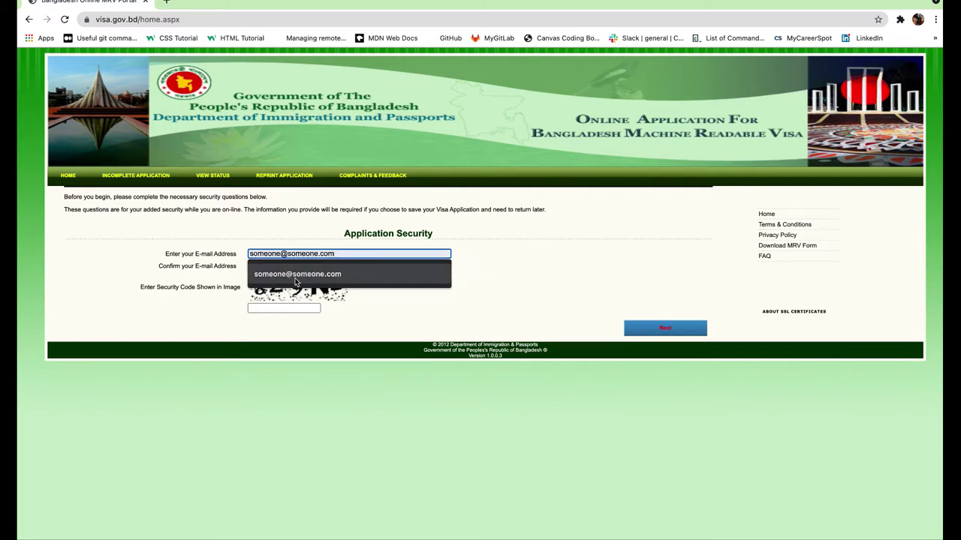
{"action": "left_click", "coordinate": [321, 278]}
{"action": "left_click", "coordinate": [260, 265]}
{"action": "type", "text": "someone@someone.com"}
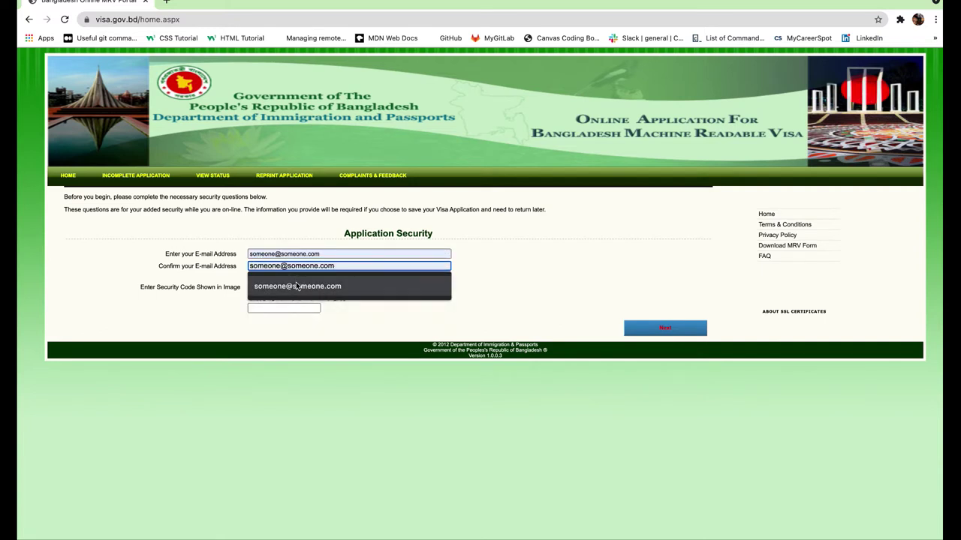
{"action": "left_click", "coordinate": [298, 284]}
Enter the security code shown in the image and submit the security step
{"action": "left_click", "coordinate": [301, 308]}
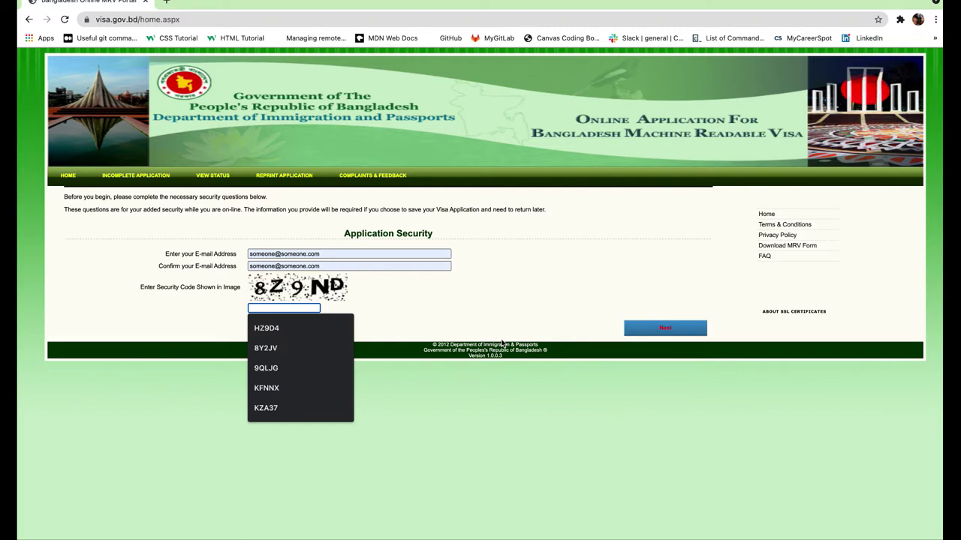
{"action": "type", "text": "8Z"}
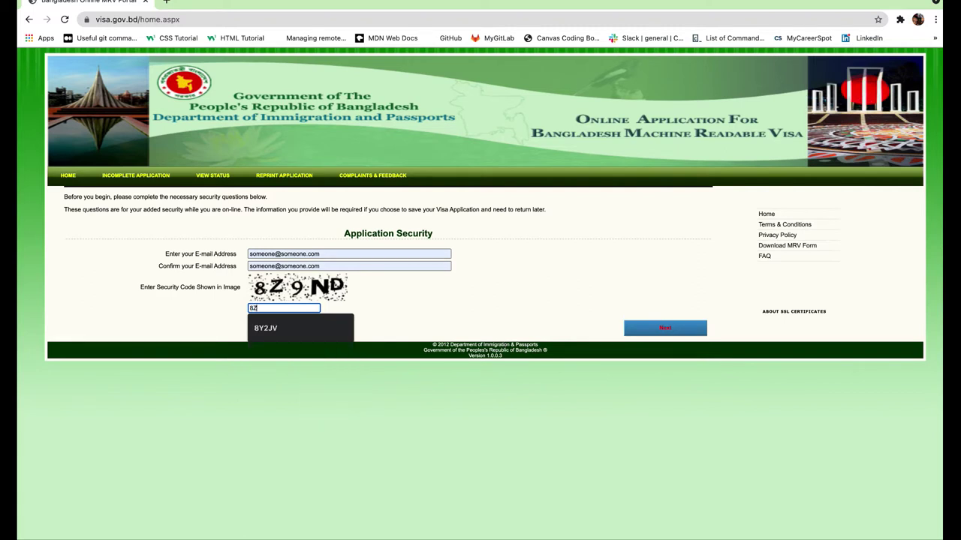
{"action": "type", "text": "9N"}
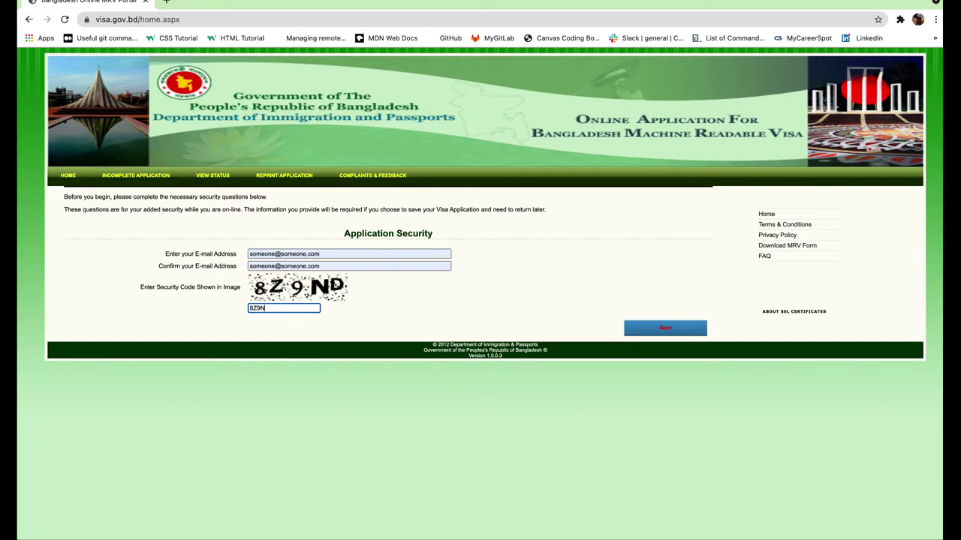
{"action": "type", "text": "D"}
{"action": "left_click", "coordinate": [675, 328]}
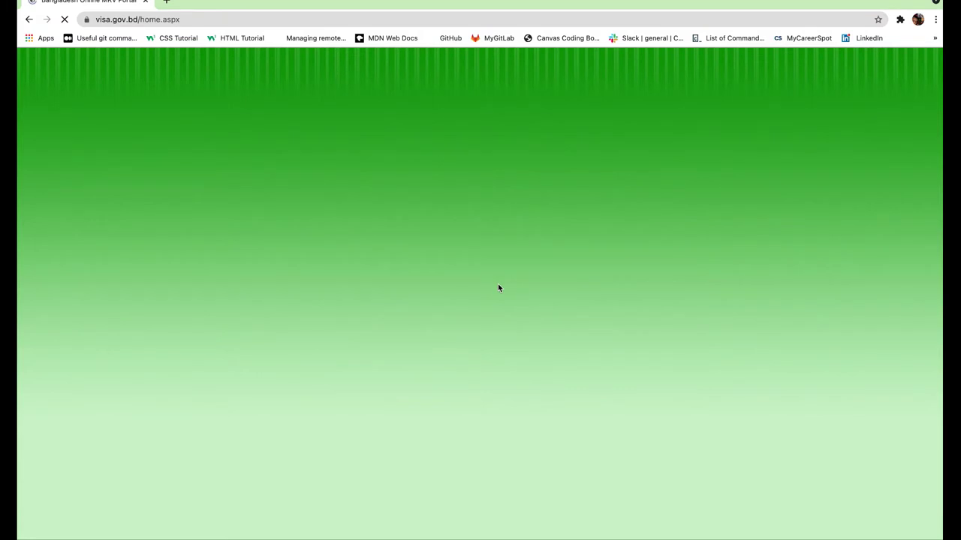
Set Current Location to CANADA
{"action": "scroll", "coordinate": [428, 312], "scroll_direction": "down", "scroll_amount": 1}
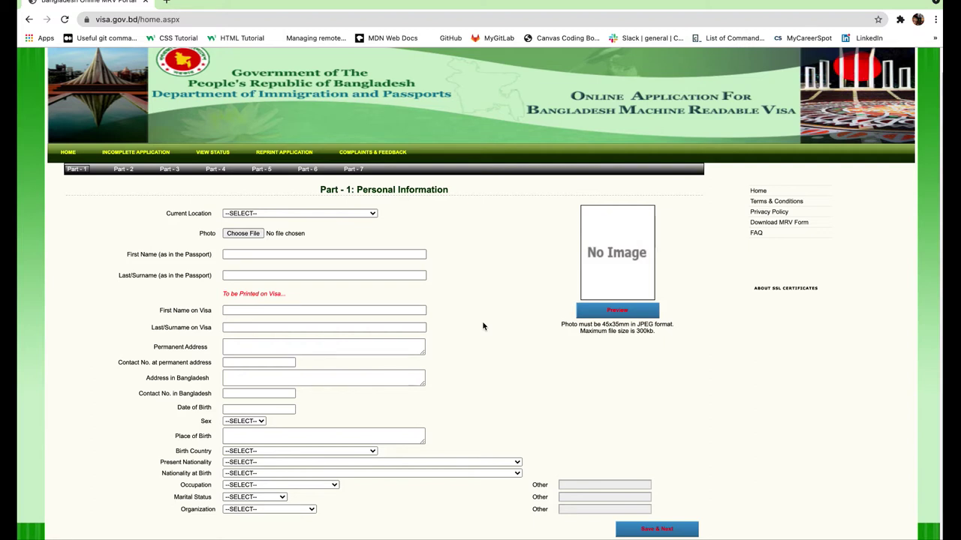
{"action": "left_click", "coordinate": [322, 212]}
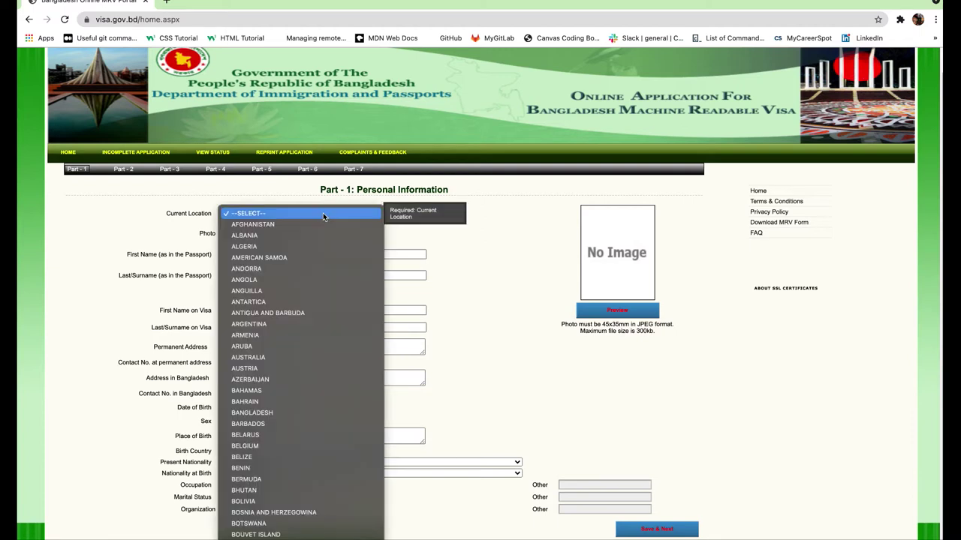
{"action": "scroll", "coordinate": [268, 301], "scroll_direction": "down", "scroll_amount": 2}
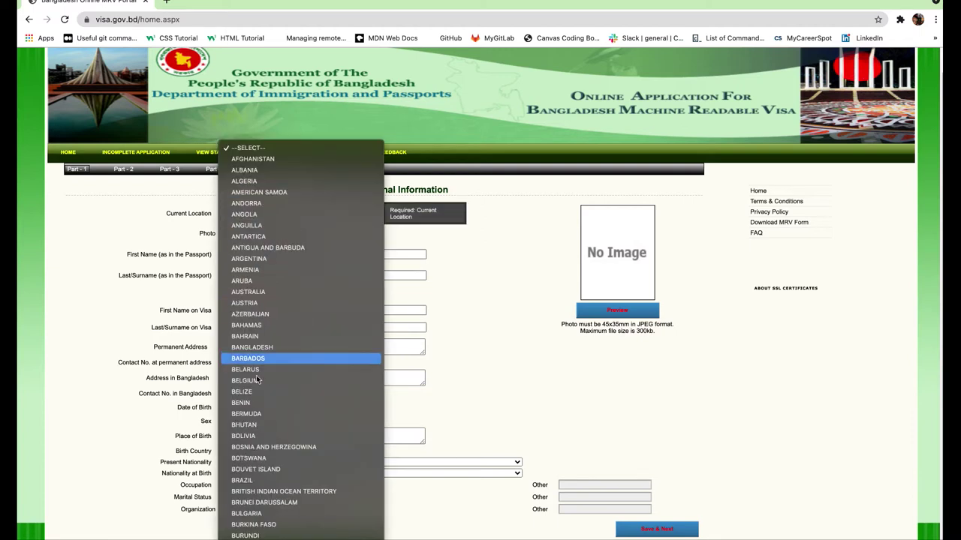
{"action": "scroll", "coordinate": [253, 525], "scroll_direction": "down", "scroll_amount": 3}
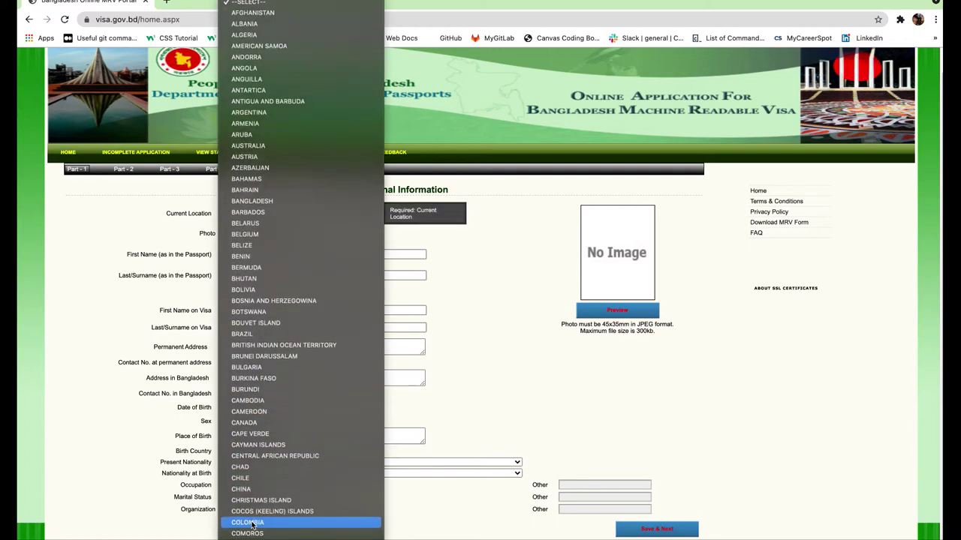
{"action": "left_click", "coordinate": [247, 423]}
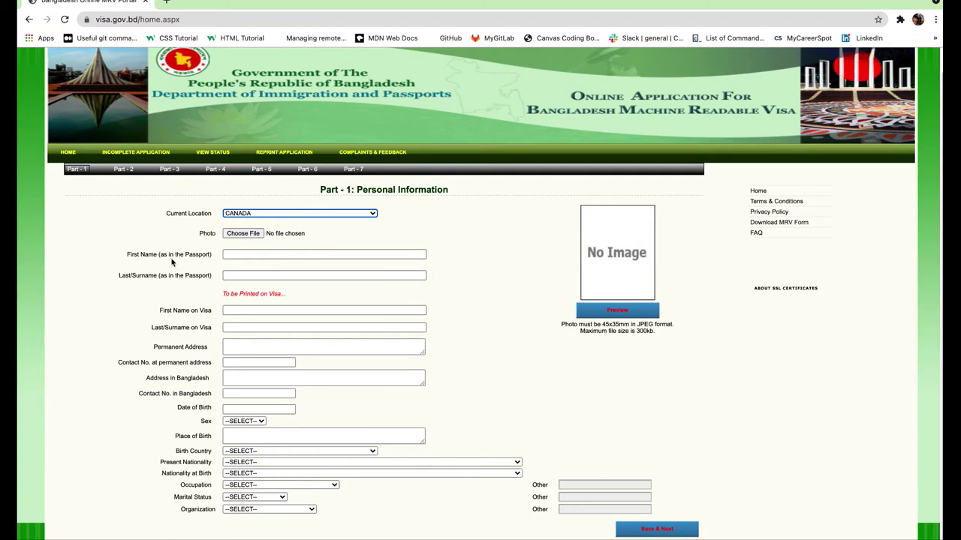
Fill the passport first name from autofill and type the applicant's passport surname
{"action": "left_click", "coordinate": [251, 256]}
{"action": "left_click", "coordinate": [239, 274]}
{"action": "left_click", "coordinate": [251, 276]}
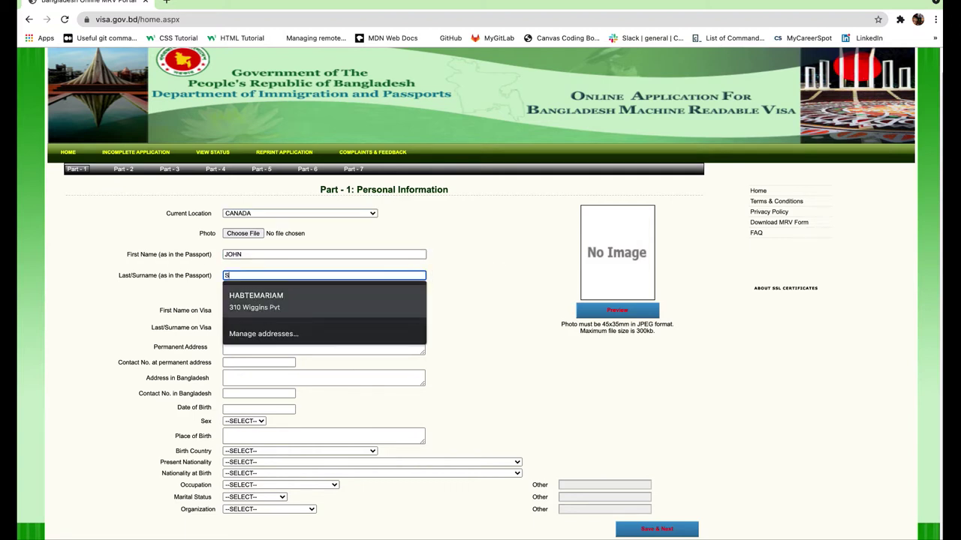
{"action": "type", "text": "SMITH"}
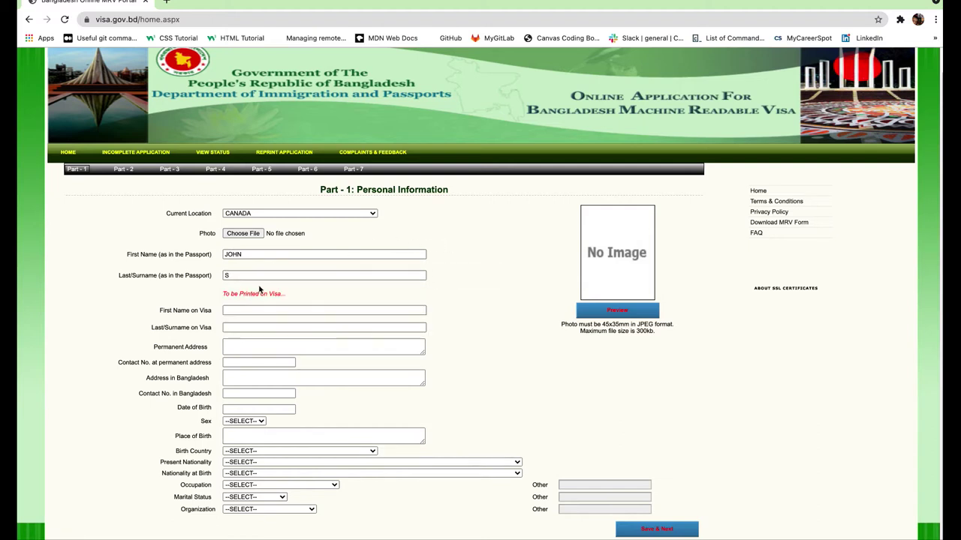
Fill the first and last name on visa from the autofill suggestions
{"action": "left_click", "coordinate": [286, 310]}
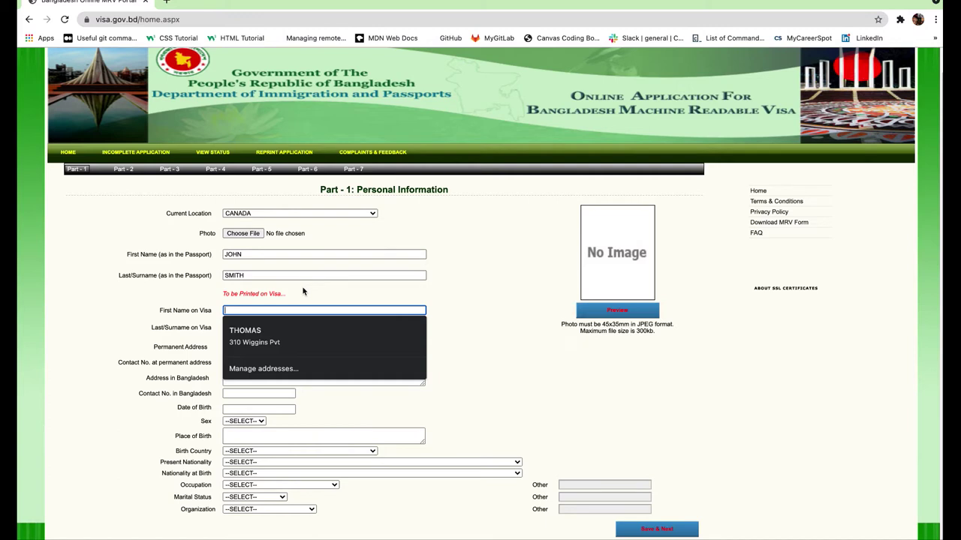
{"action": "type", "text": "J"}
{"action": "left_click", "coordinate": [296, 309]}
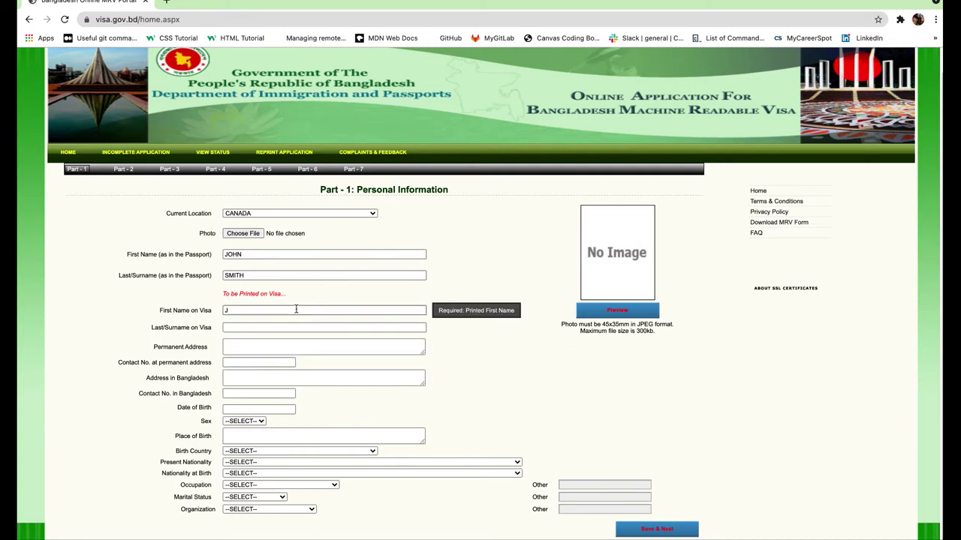
{"action": "left_click", "coordinate": [259, 328]}
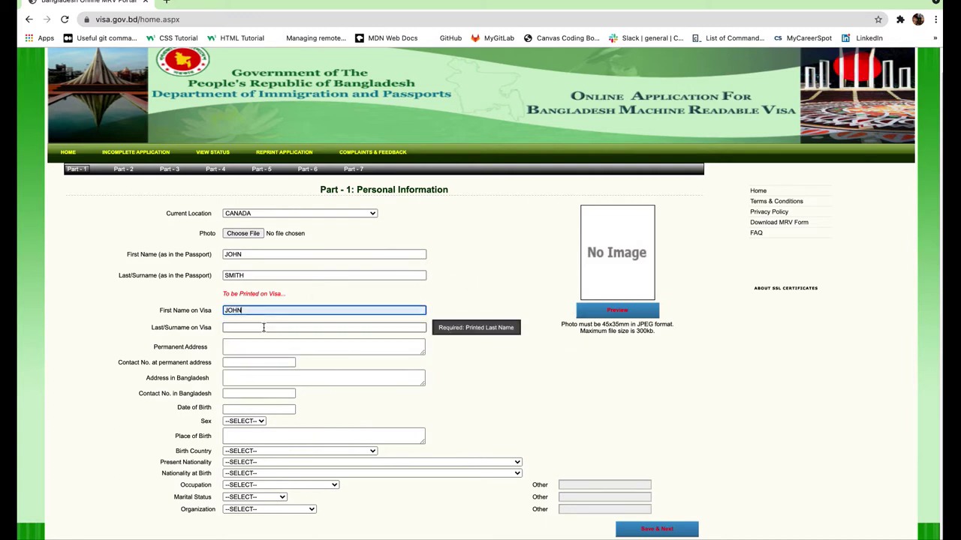
{"action": "left_click", "coordinate": [255, 328]}
{"action": "type", "text": "SM"}
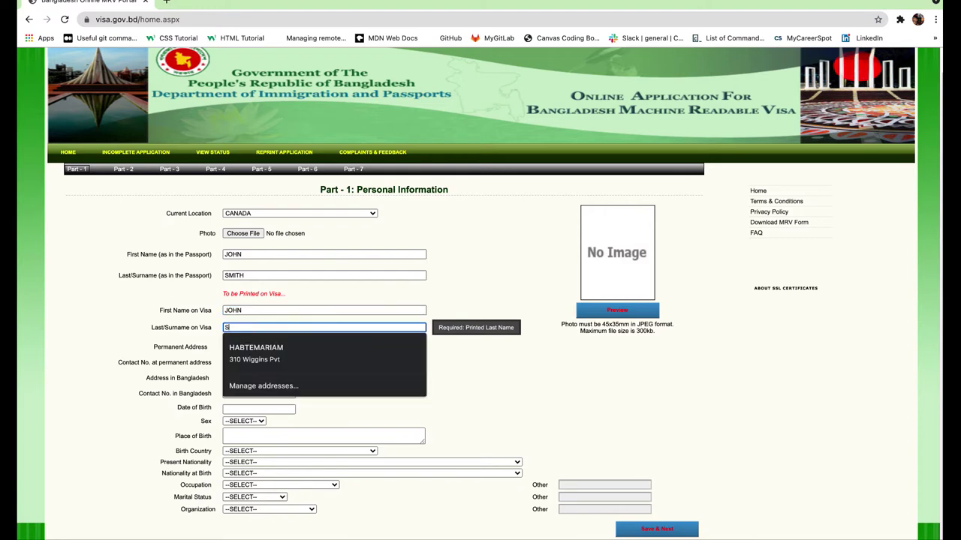
{"action": "left_click", "coordinate": [476, 364]}
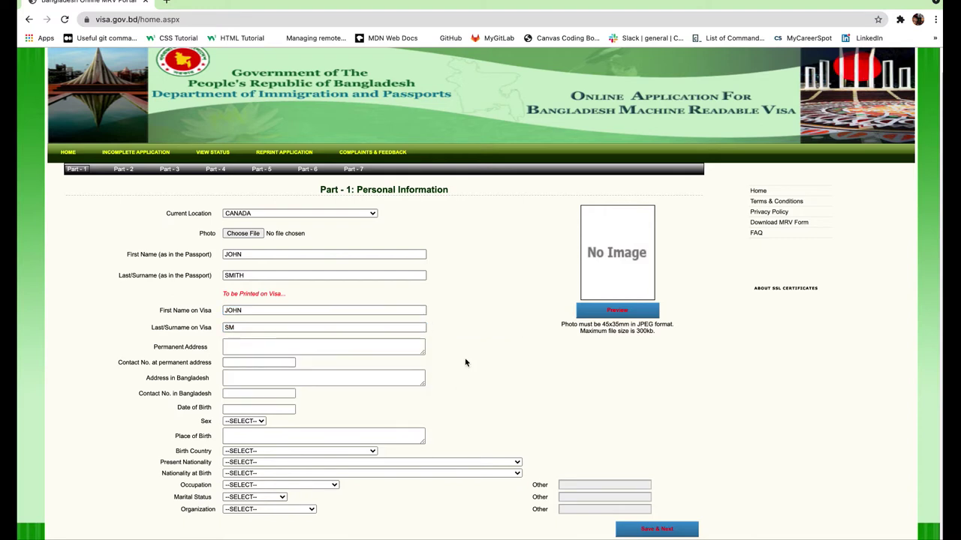
{"action": "left_click", "coordinate": [250, 331]}
{"action": "left_click", "coordinate": [247, 344]}
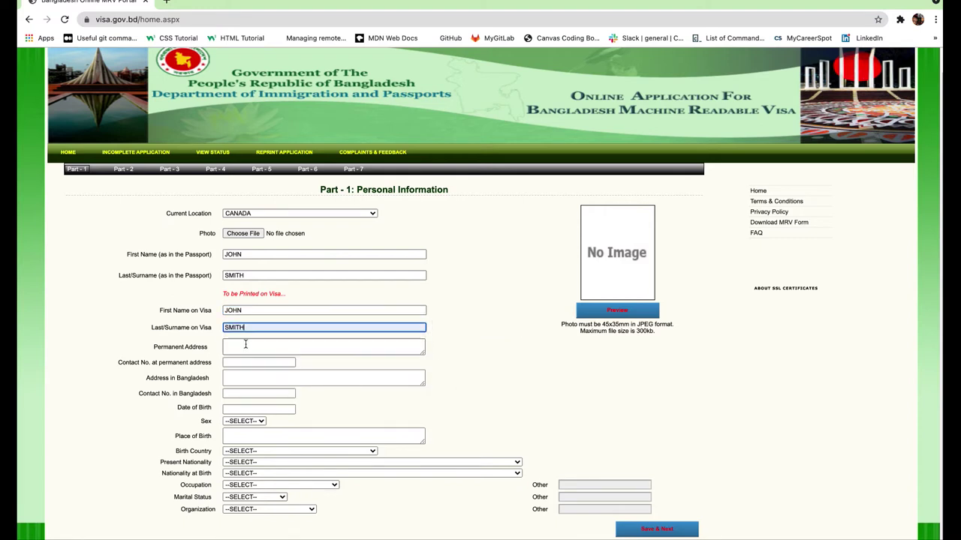
{"action": "left_click", "coordinate": [294, 347]}
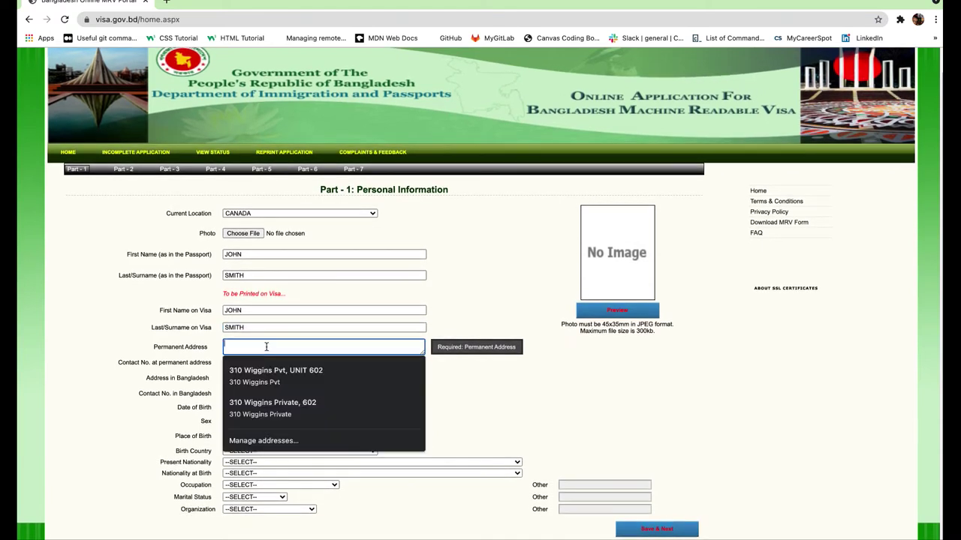
{"action": "left_click", "coordinate": [467, 289]}
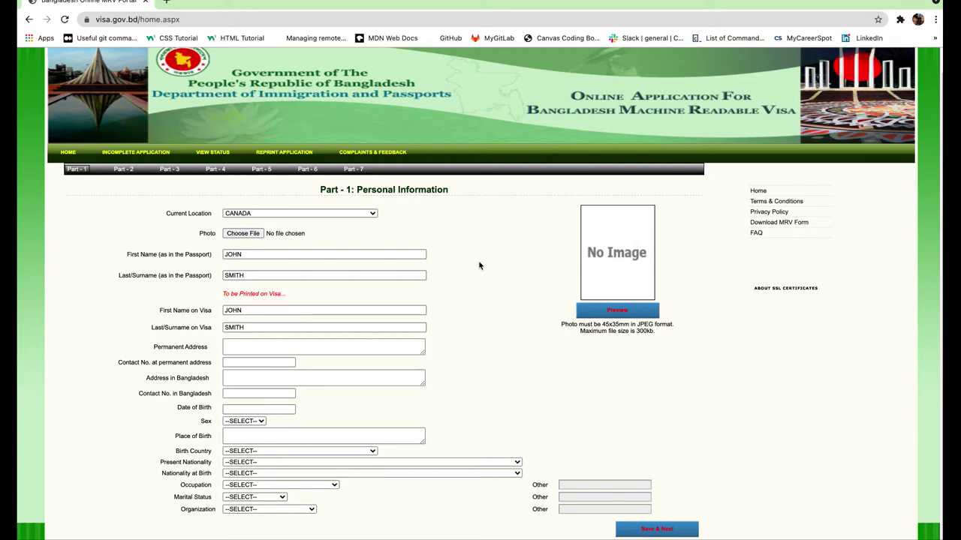
Type the applicant's Dhaka permanent address, correcting the typo at its end
{"action": "left_click", "coordinate": [240, 347]}
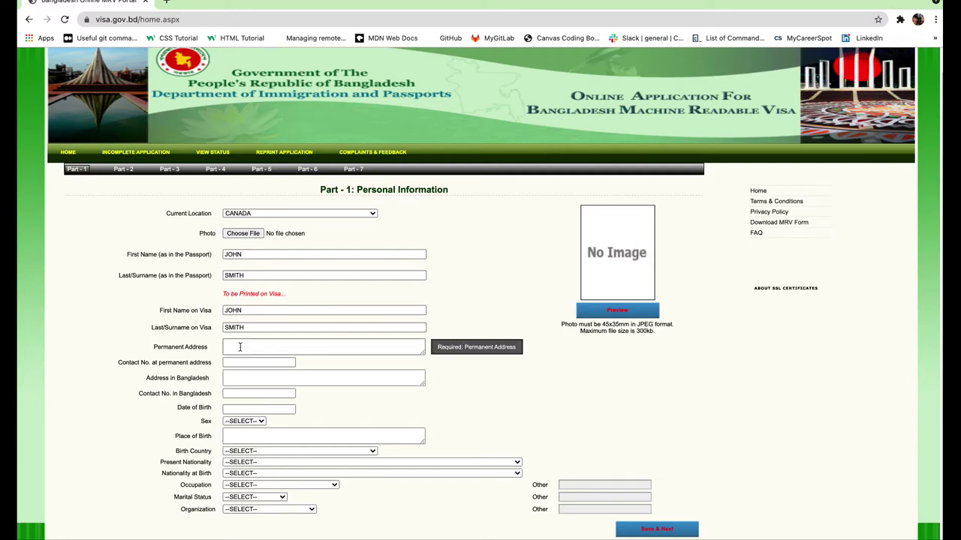
{"action": "left_click", "coordinate": [240, 347]}
{"action": "left_click", "coordinate": [513, 282]}
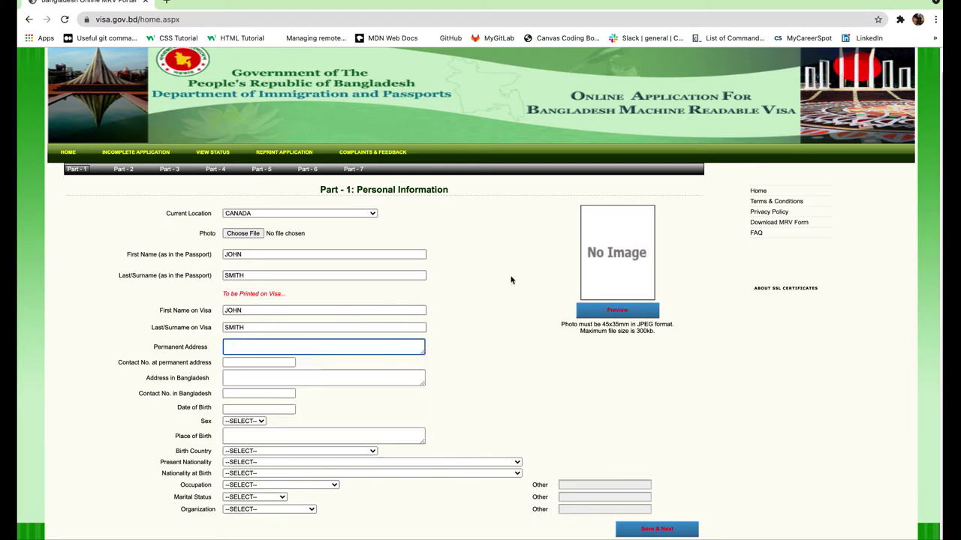
{"action": "left_click", "coordinate": [323, 347]}
{"action": "type", "text": "ROAD 10"}
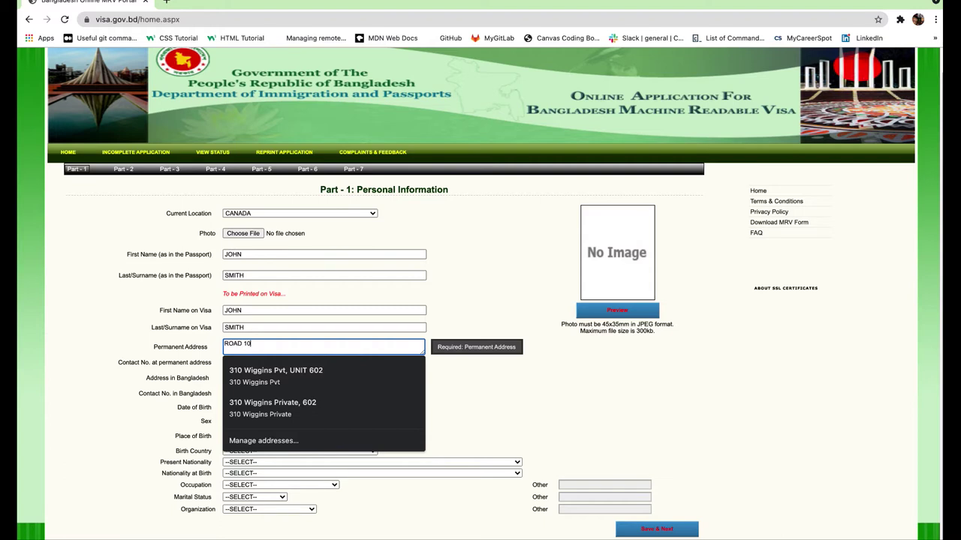
{"action": "type", "text": ", SECTION 5, DHAKA, DHAKA AND DJAHA"}
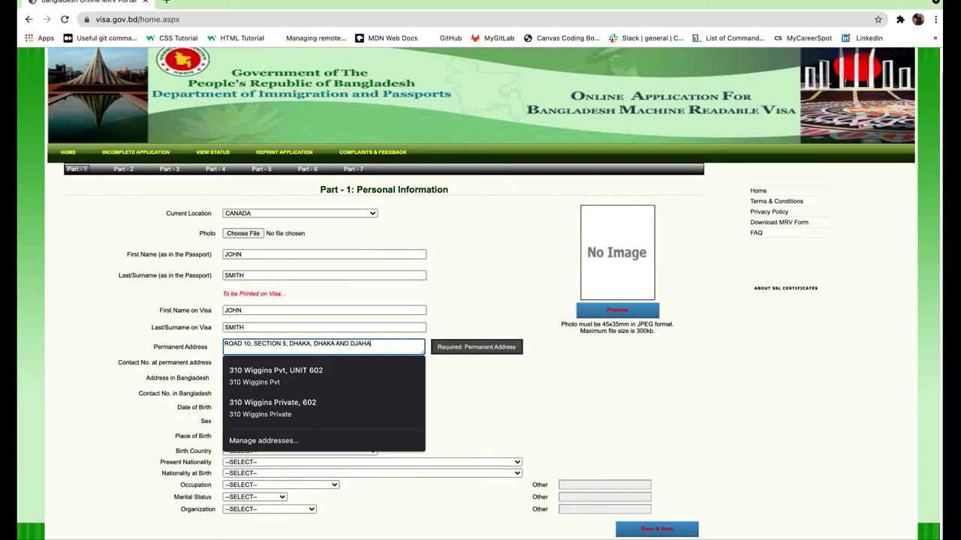
{"action": "key", "text": "BackSpace"}
{"action": "key", "text": "BackSpace"}
{"action": "key", "text": "BackSpace"}
{"action": "type", "text": "HAKA"}
{"action": "left_click", "coordinate": [511, 400]}
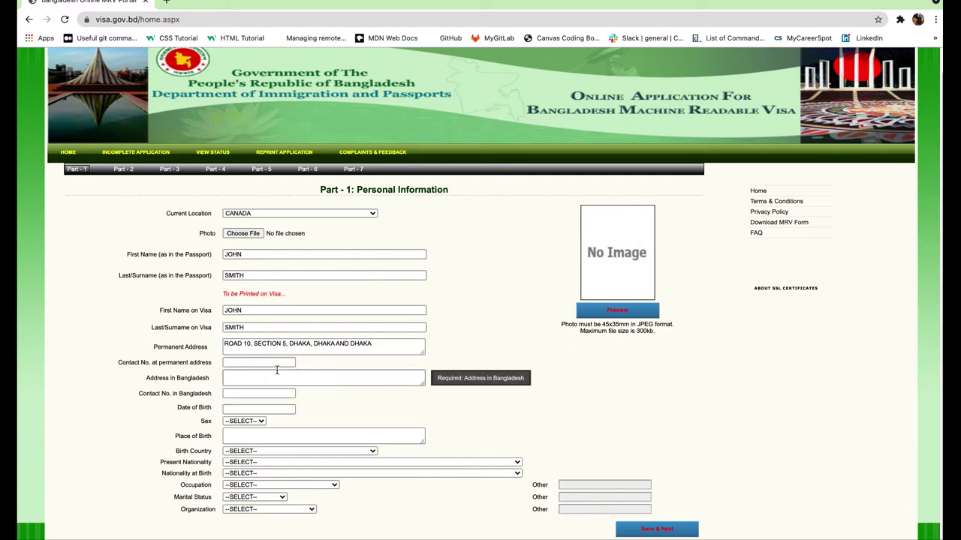
{"action": "left_click", "coordinate": [266, 343]}
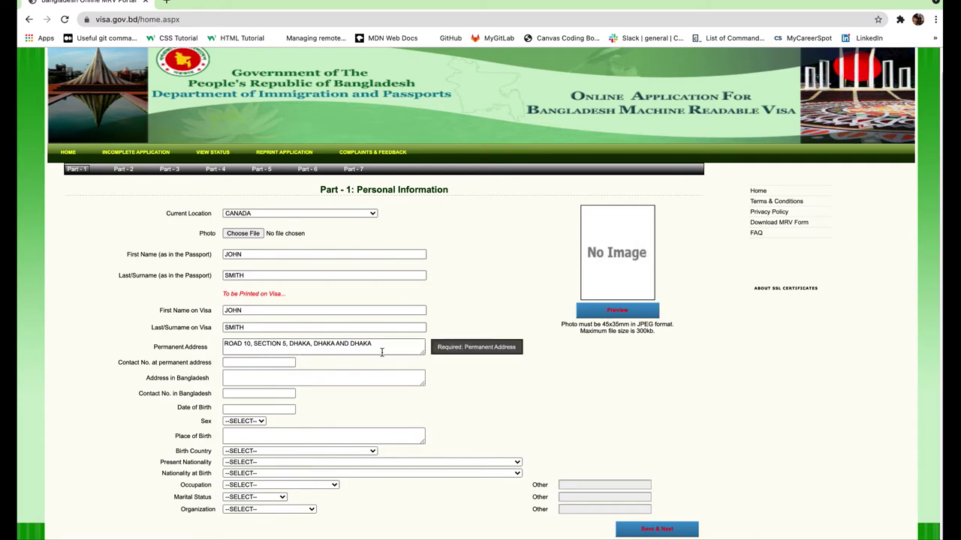
Fill Contact No. at permanent address with the saved autofill number
{"action": "left_click", "coordinate": [235, 362]}
{"action": "type", "text": "88012345678"}
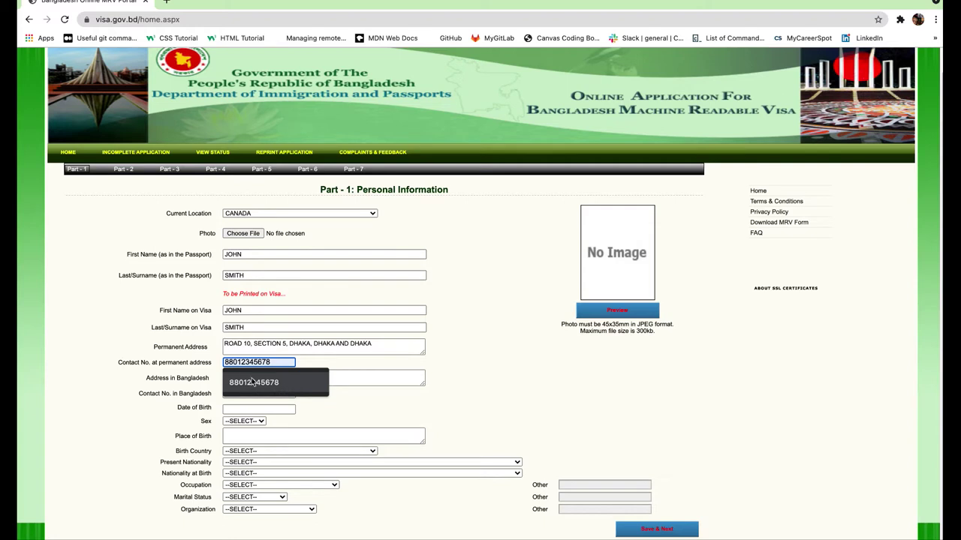
{"action": "left_click", "coordinate": [286, 387]}
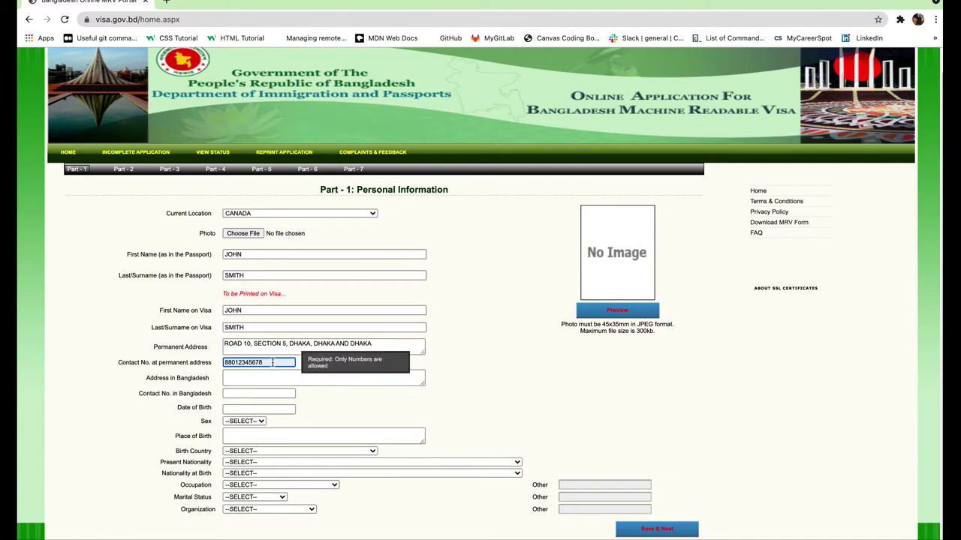
Copy the permanent address text into the Address in Bangladesh field
{"action": "left_click", "coordinate": [296, 377]}
{"action": "left_click_drag", "start_coordinate": [375, 343], "coordinate": [231, 339]}
{"action": "key", "text": "ctrl+c"}
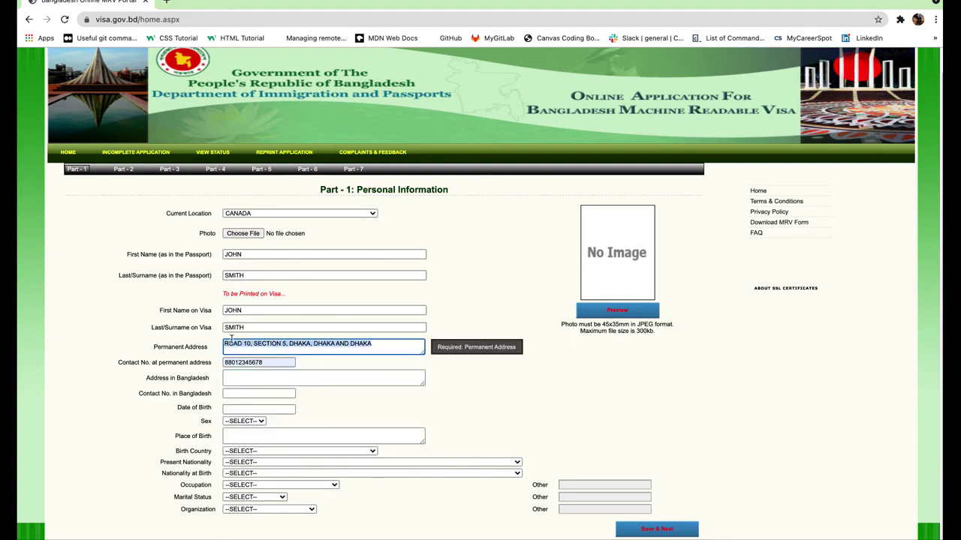
{"action": "left_click", "coordinate": [242, 381]}
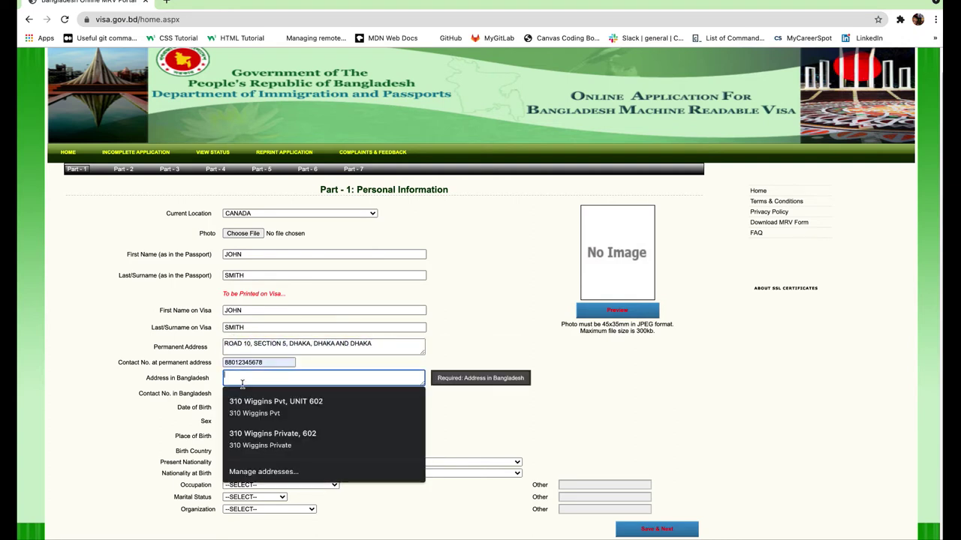
{"action": "key", "text": "ctrl+v"}
{"action": "left_click", "coordinate": [249, 391]}
{"action": "left_click", "coordinate": [264, 363]}
{"action": "double_click", "coordinate": [267, 364]}
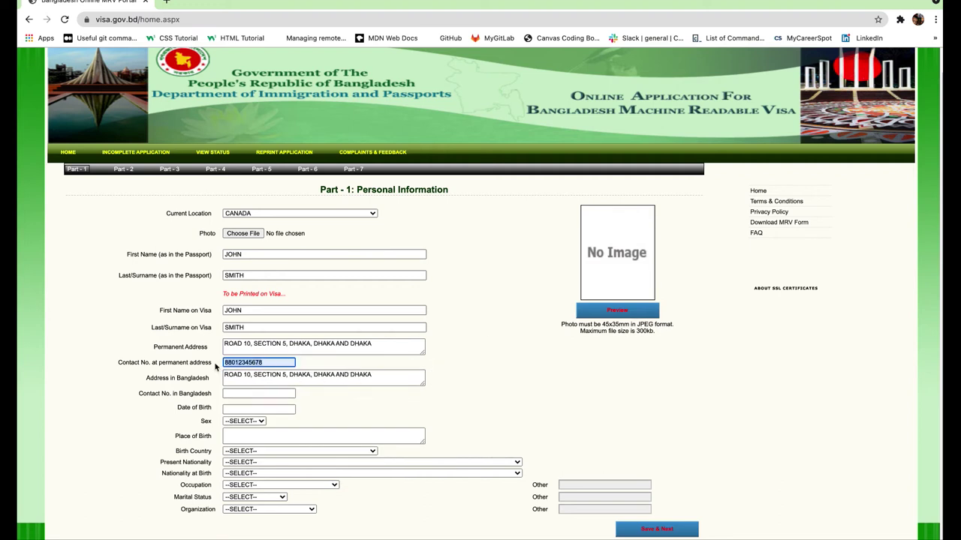
{"action": "left_click", "coordinate": [236, 394]}
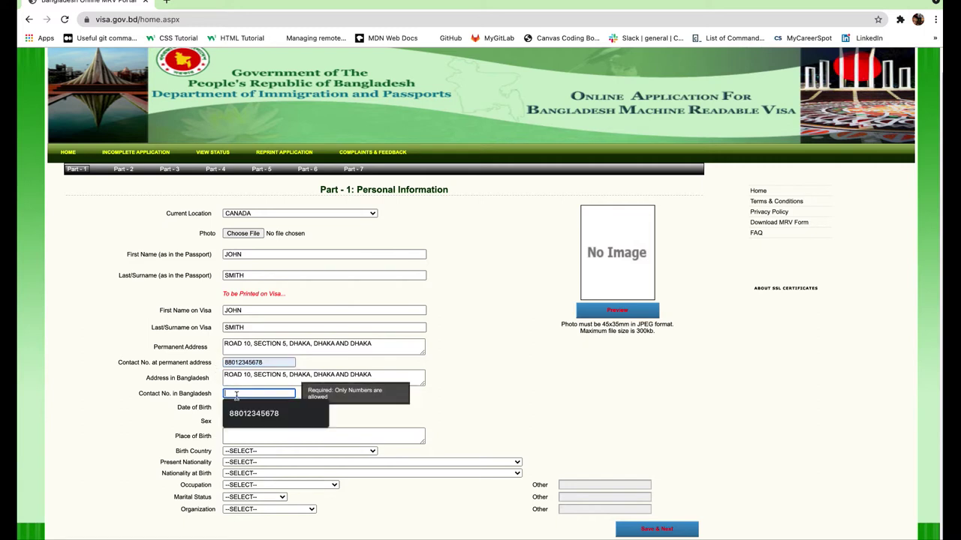
Fill the Bangladesh contact number from autofill, set Sex to MALE and Place of Birth to DHAKA
{"action": "left_click", "coordinate": [239, 413]}
{"action": "left_click", "coordinate": [251, 421]}
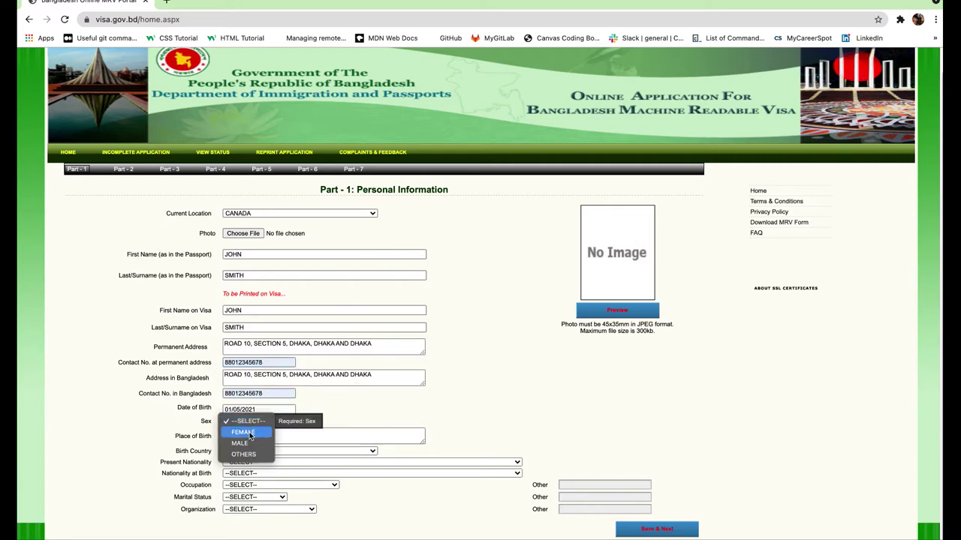
{"action": "left_click", "coordinate": [244, 443]}
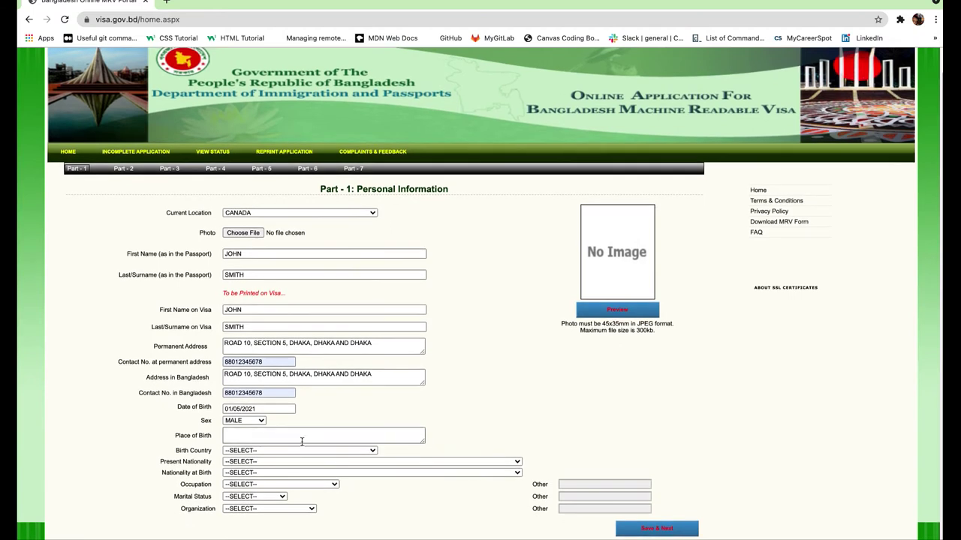
{"action": "left_click", "coordinate": [255, 435]}
{"action": "type", "text": "DHAKA"}
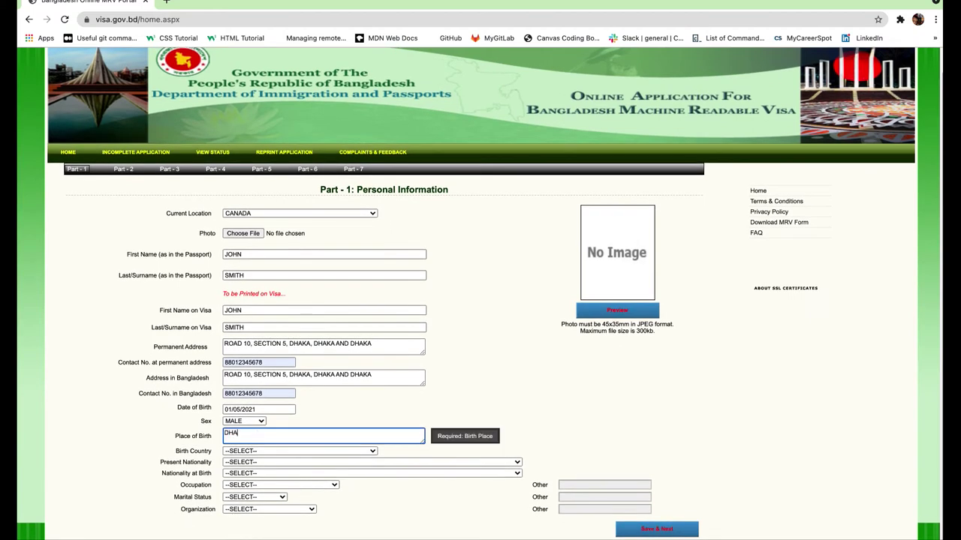
{"action": "left_click", "coordinate": [480, 334]}
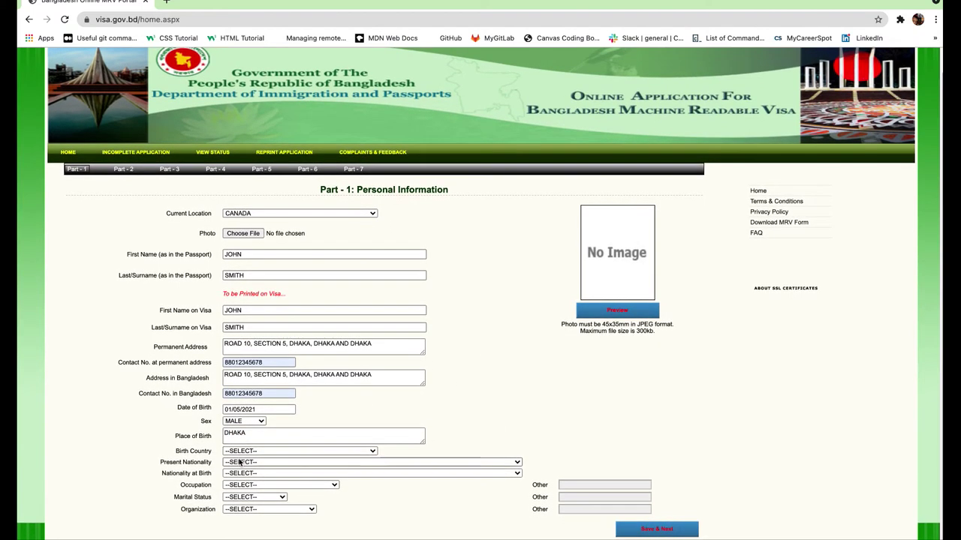
Set Birth Country to BANGLADESH and Present Nationality to CANADIAN(CANADA)
{"action": "left_click", "coordinate": [242, 452]}
{"action": "scroll", "coordinate": [244, 458], "scroll_direction": "down", "scroll_amount": 5}
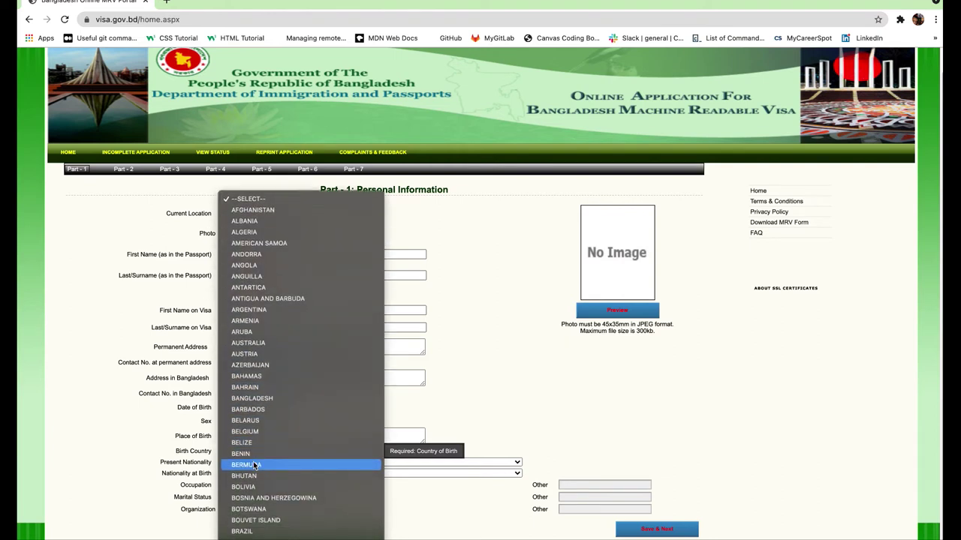
{"action": "scroll", "coordinate": [255, 465], "scroll_direction": "down", "scroll_amount": 5}
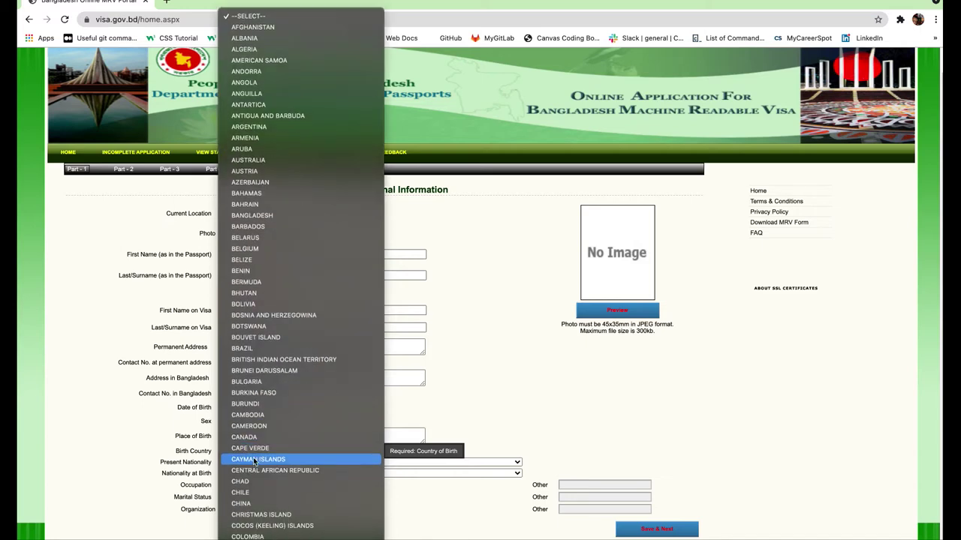
{"action": "left_click", "coordinate": [270, 330]}
{"action": "left_click", "coordinate": [451, 461]}
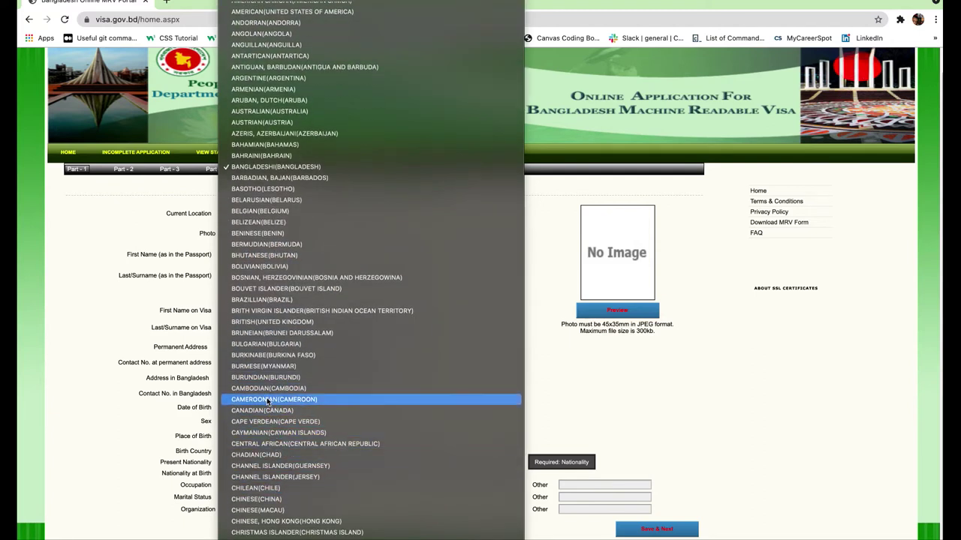
{"action": "left_click", "coordinate": [264, 410]}
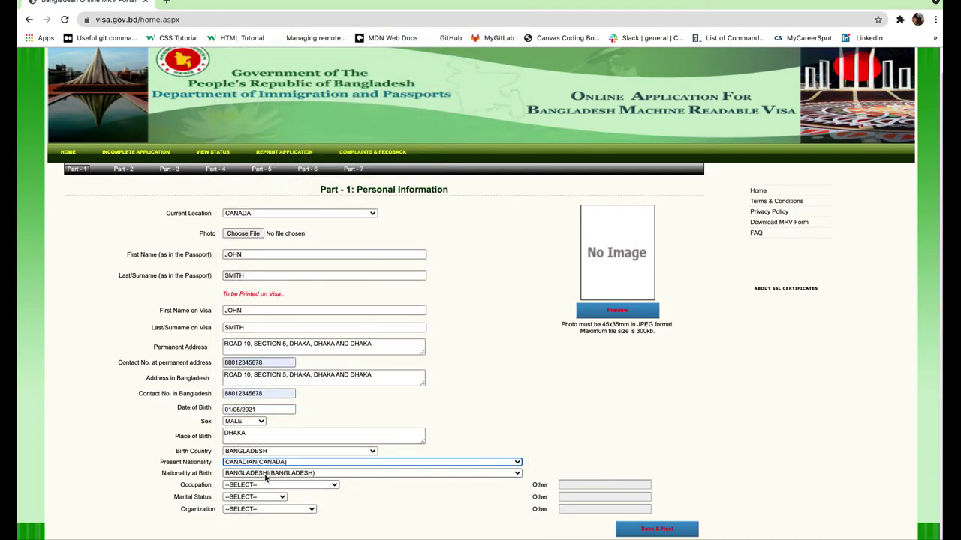
{"action": "left_click", "coordinate": [253, 485]}
Set Occupation to OTHERS with SELF EMPLOYED and Marital Status to MARRIED
{"action": "scroll", "coordinate": [258, 518], "scroll_direction": "down", "scroll_amount": 5}
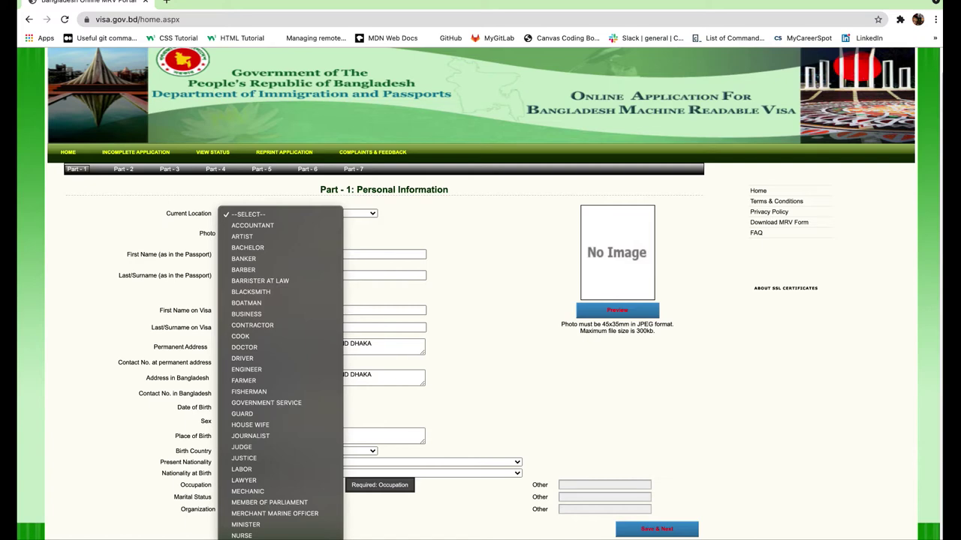
{"action": "left_click", "coordinate": [248, 536]}
{"action": "left_click", "coordinate": [579, 484]}
{"action": "type", "text": "SEL"}
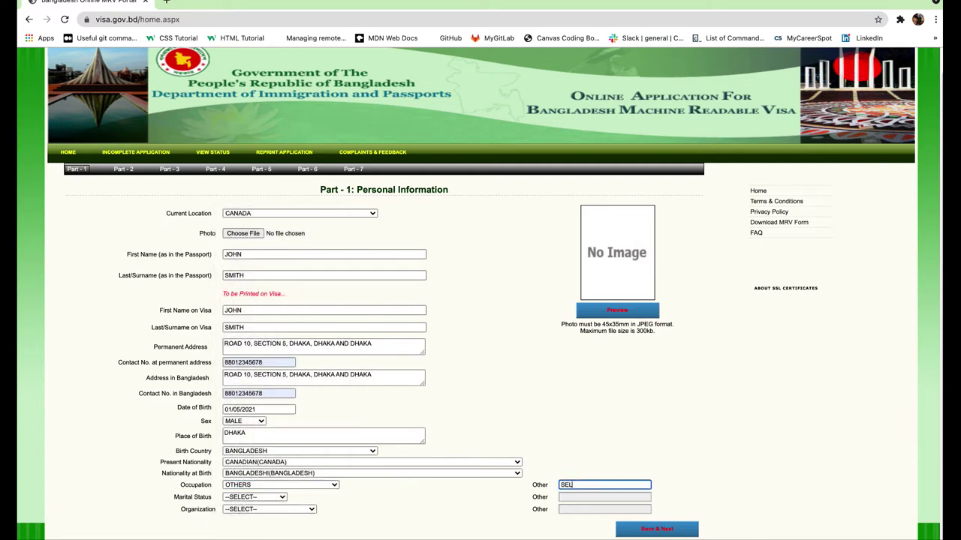
{"action": "type", "text": "F EMPLOYED"}
{"action": "key", "text": "Tab"}
{"action": "key", "text": "m"}
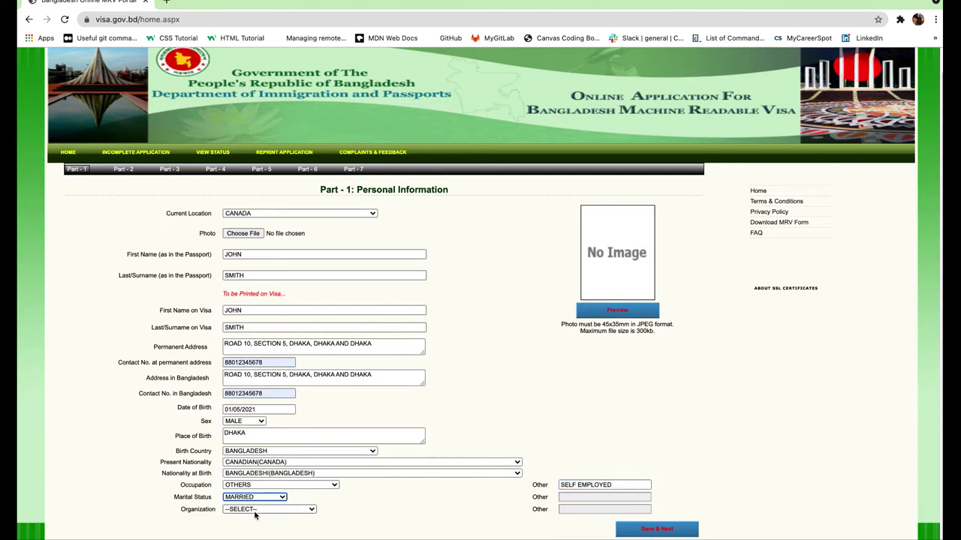
Set Organization to OTHERS and accept SELF EMPLOYED from autofill
{"action": "left_click", "coordinate": [257, 513]}
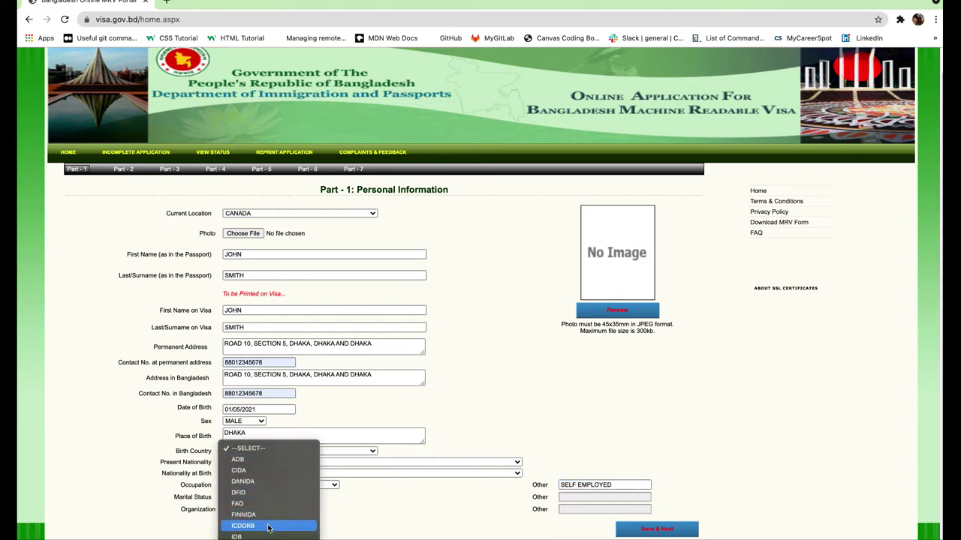
{"action": "scroll", "coordinate": [268, 529], "scroll_direction": "down", "scroll_amount": 3}
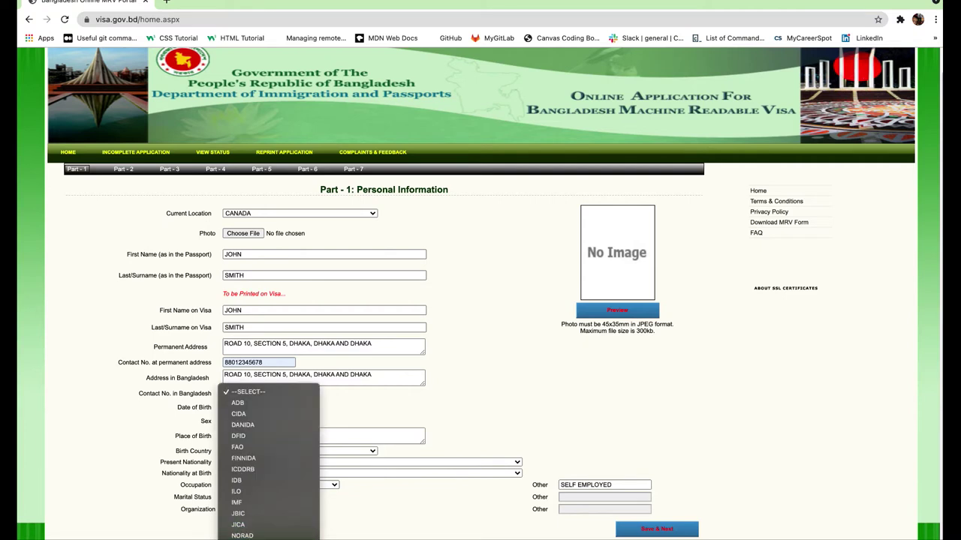
{"action": "left_click", "coordinate": [248, 537]}
{"action": "left_click", "coordinate": [605, 509]}
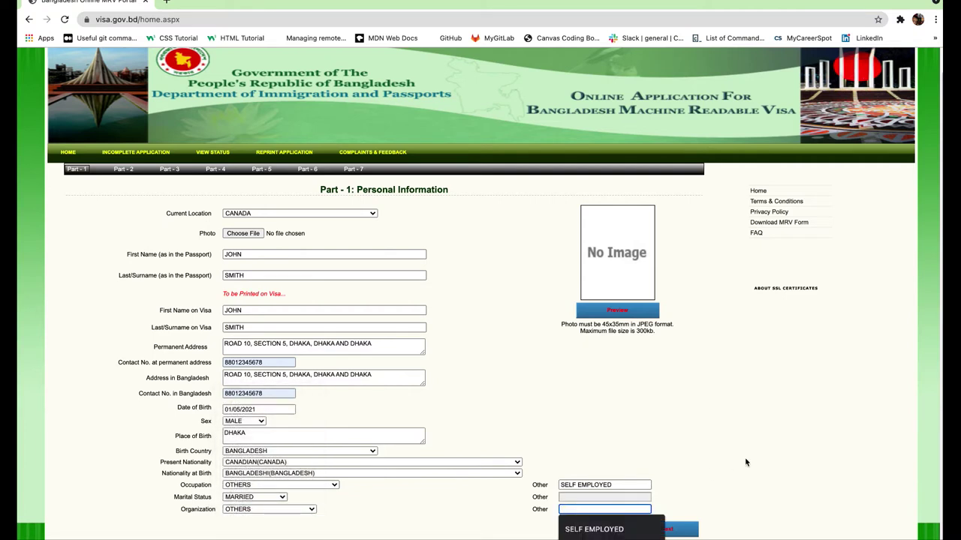
{"action": "left_click", "coordinate": [686, 432]}
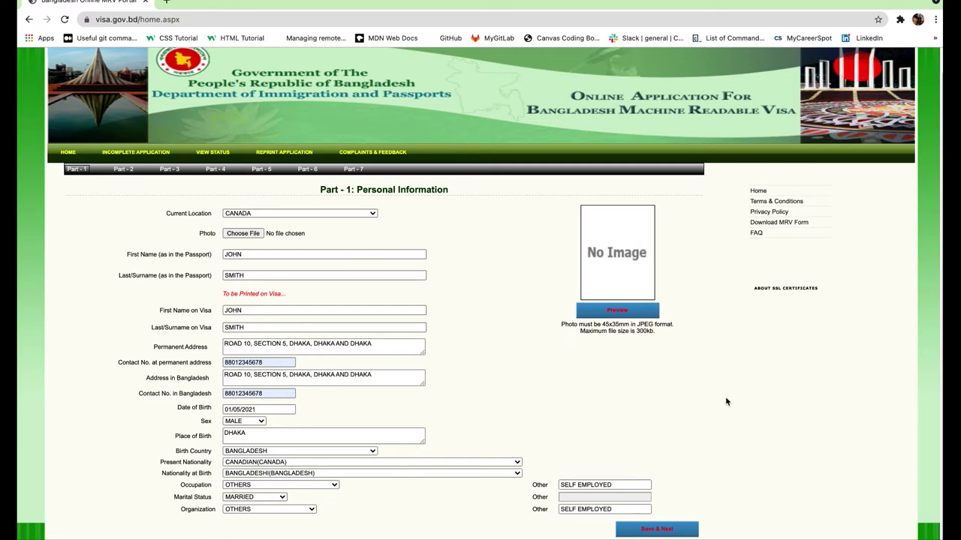
Save the completed Part 1 personal information and move on to Part 2
{"action": "left_click", "coordinate": [650, 528]}
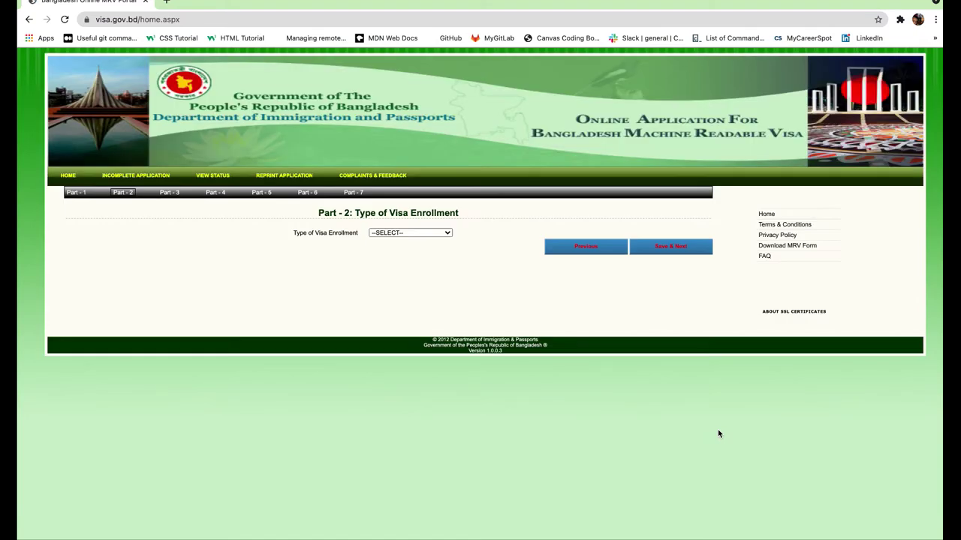
Choose NO VISA REQUIRED as the Type of Visa Enrollment and save Part 2
{"action": "left_click", "coordinate": [407, 234]}
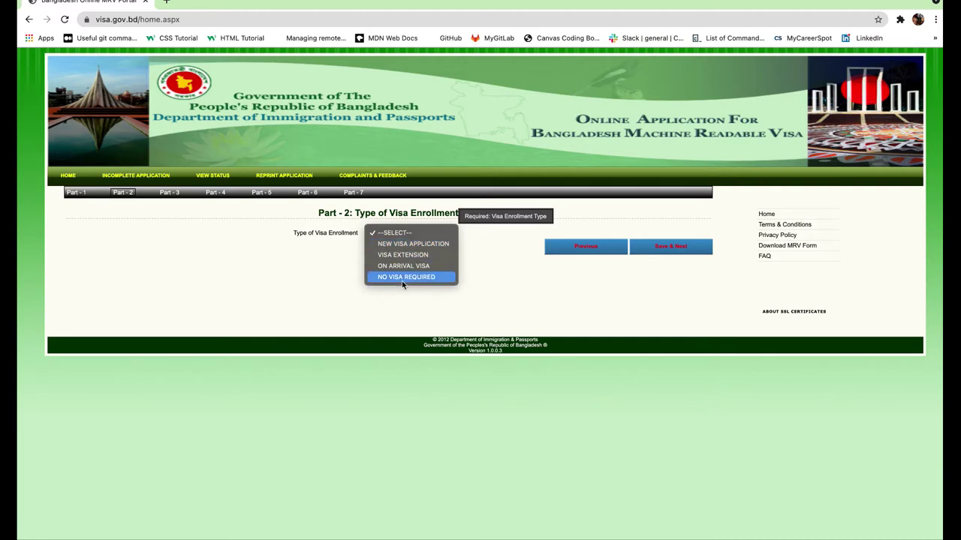
{"action": "left_click", "coordinate": [402, 277]}
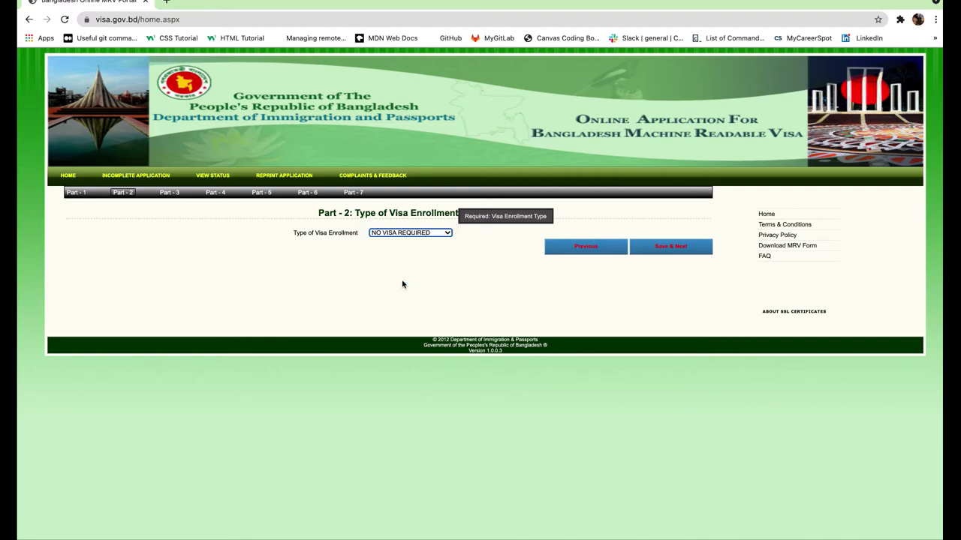
{"action": "left_click", "coordinate": [669, 249]}
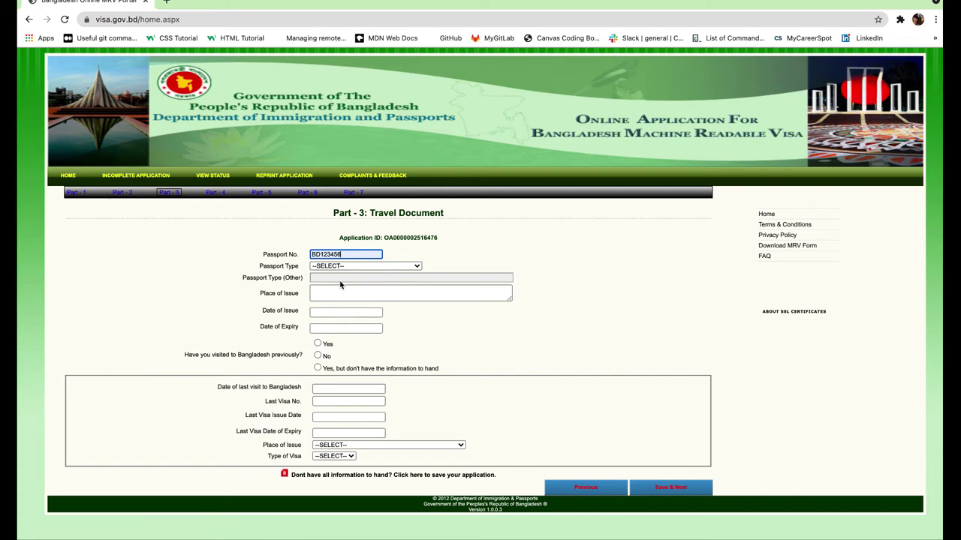
Set the passport type to ORDINARY with place of issue CANADA
{"action": "left_click", "coordinate": [355, 267]}
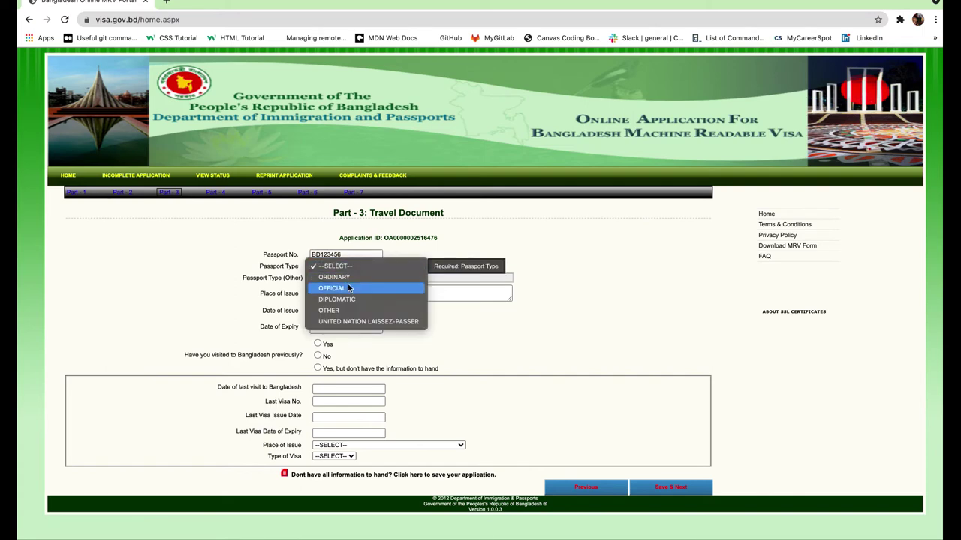
{"action": "left_click", "coordinate": [341, 277]}
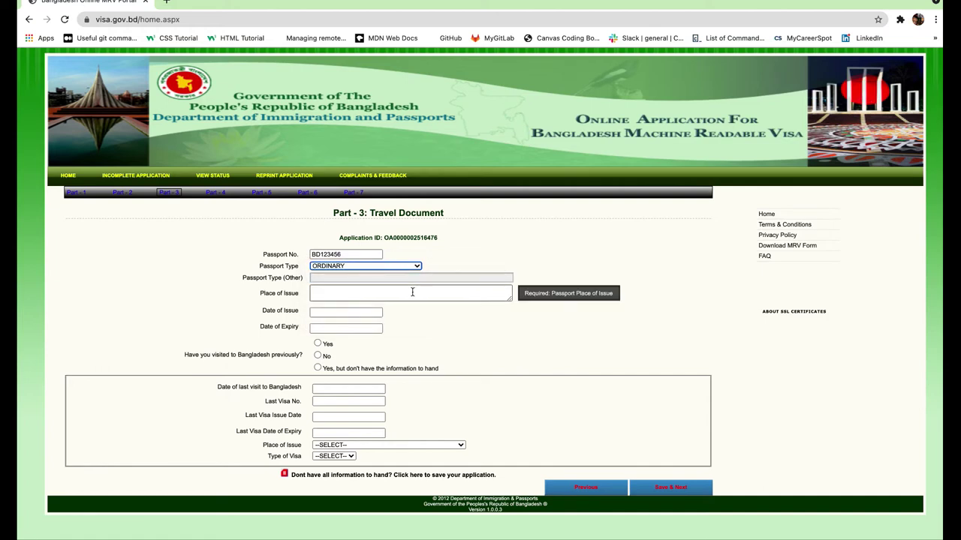
{"action": "left_click", "coordinate": [324, 296]}
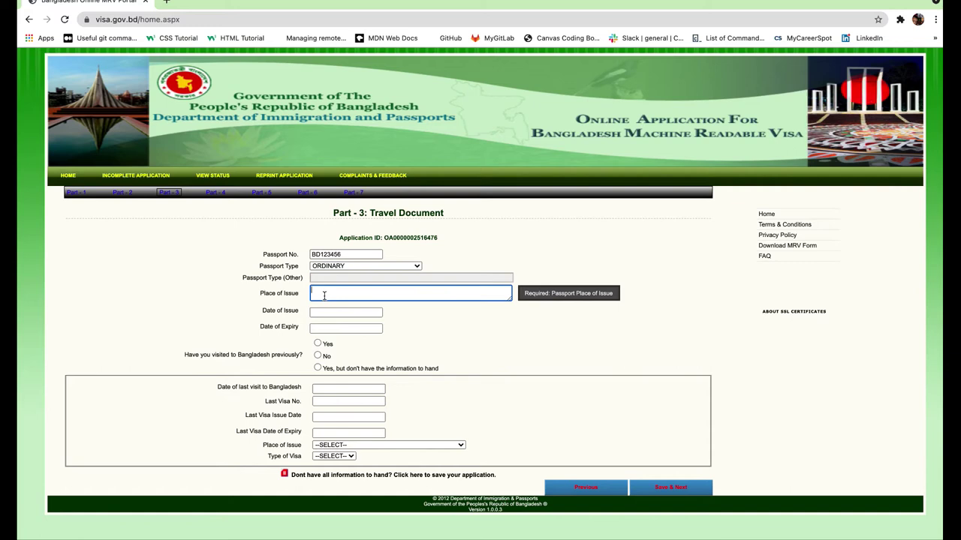
{"action": "type", "text": "CANADA"}
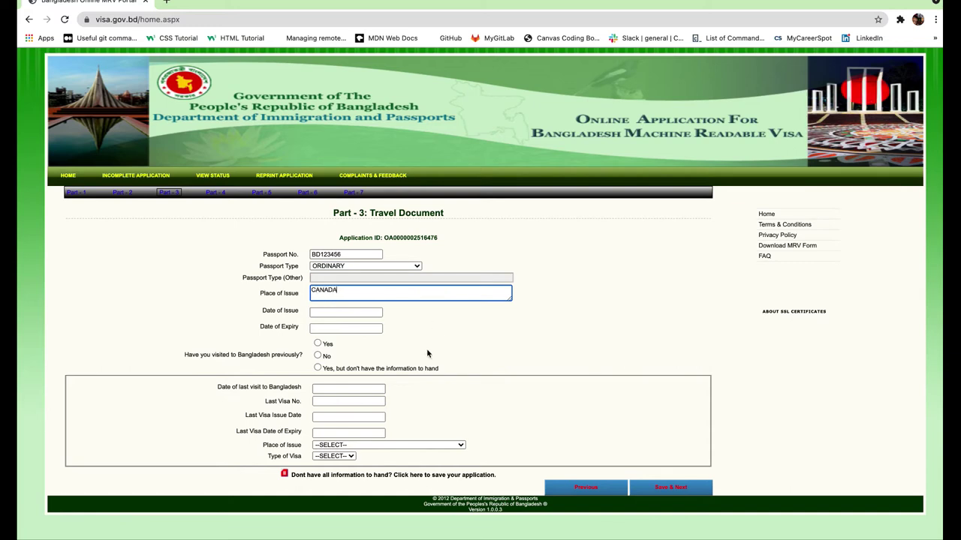
Set issue date 01/05/2021 and expiry 31/05/2021, answering No to previous visits
{"action": "key", "text": "Tab"}
{"action": "left_click", "coordinate": [421, 356]}
{"action": "left_click", "coordinate": [339, 328]}
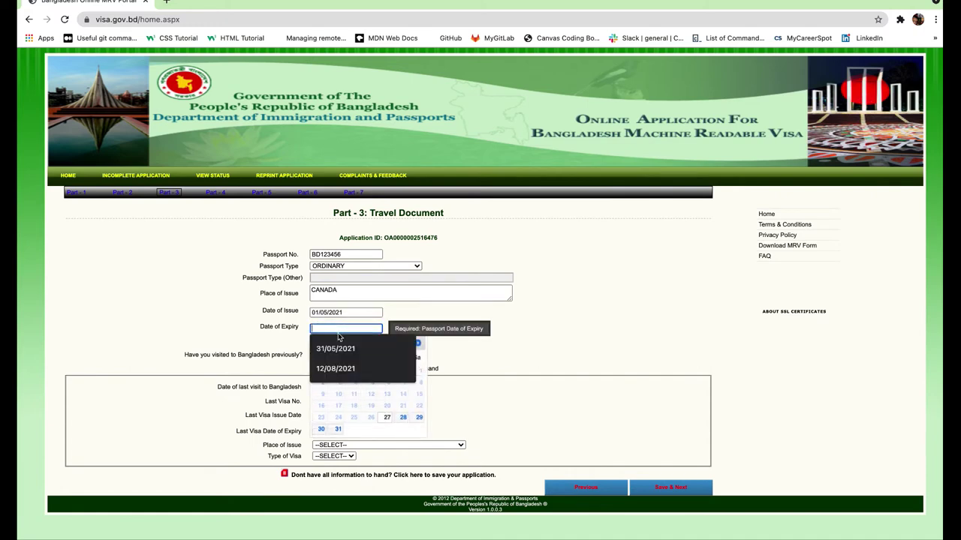
{"action": "left_click", "coordinate": [340, 428]}
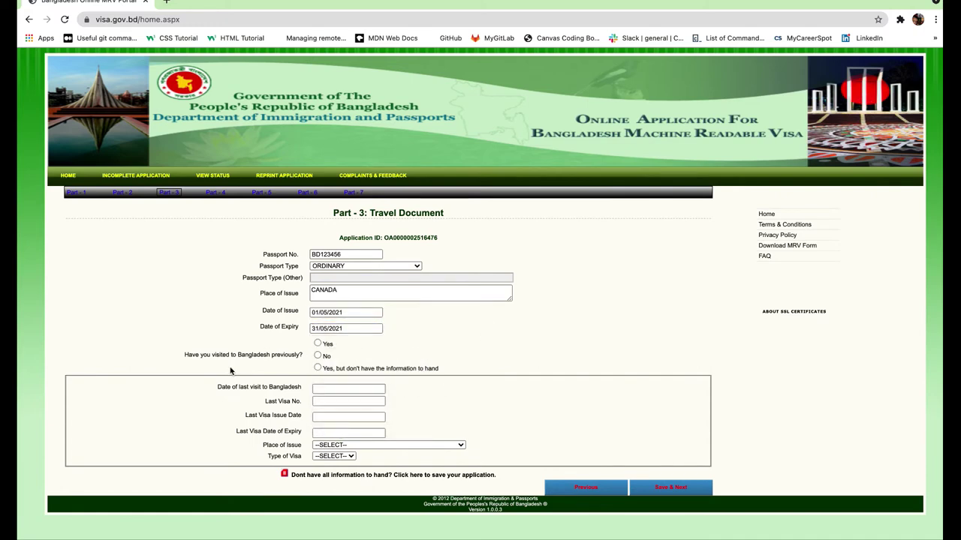
{"action": "left_click", "coordinate": [317, 355]}
Correct the previous-visit answer back to No, then Save & Next on Part 3
{"action": "scroll", "coordinate": [454, 337], "scroll_direction": "down", "scroll_amount": 1}
{"action": "scroll", "coordinate": [454, 337], "scroll_direction": "up", "scroll_amount": 1}
{"action": "left_click", "coordinate": [317, 343]}
{"action": "key", "text": "Down"}
{"action": "left_click", "coordinate": [667, 487]}
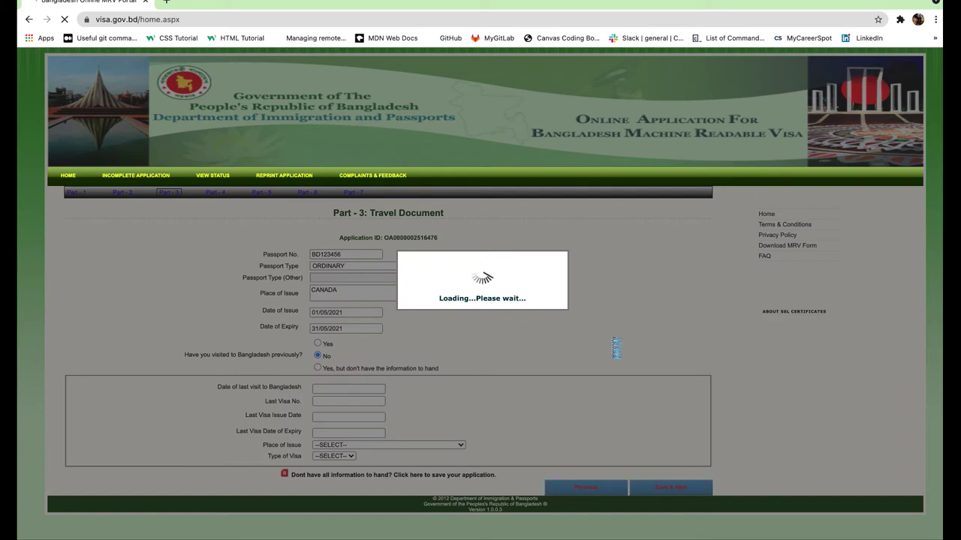
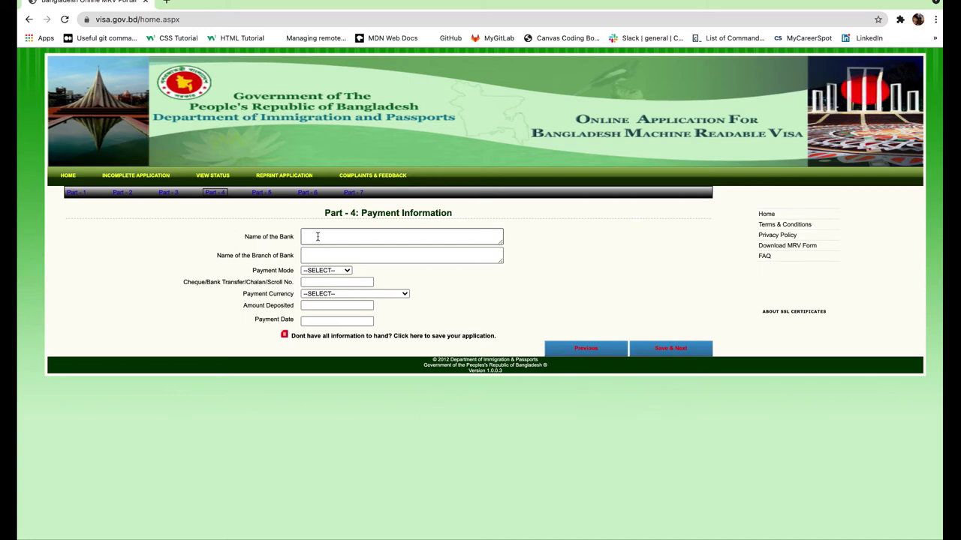
Enter TD as the bank name and WESGATE MALL as the branch
{"action": "left_click", "coordinate": [326, 237]}
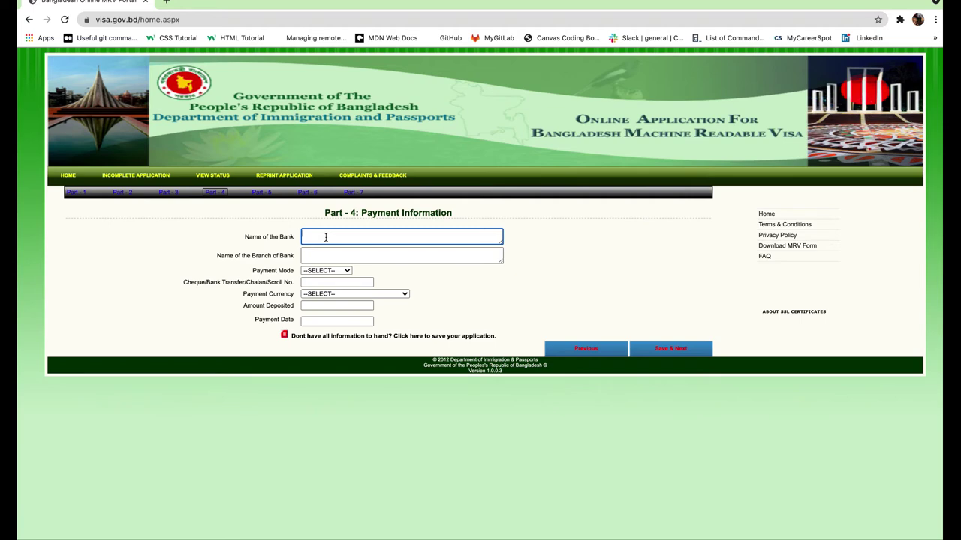
{"action": "type", "text": "TD"}
{"action": "left_click", "coordinate": [321, 251]}
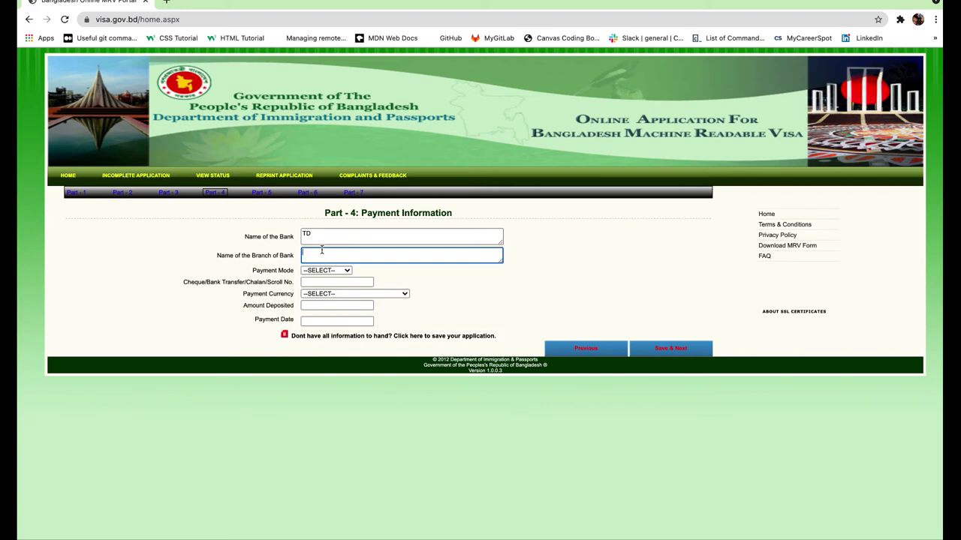
{"action": "type", "text": "WESGATE MALL"}
Set payment mode to CHEQUE NO. with the saved cheque number and CAD currency
{"action": "left_click", "coordinate": [321, 271]}
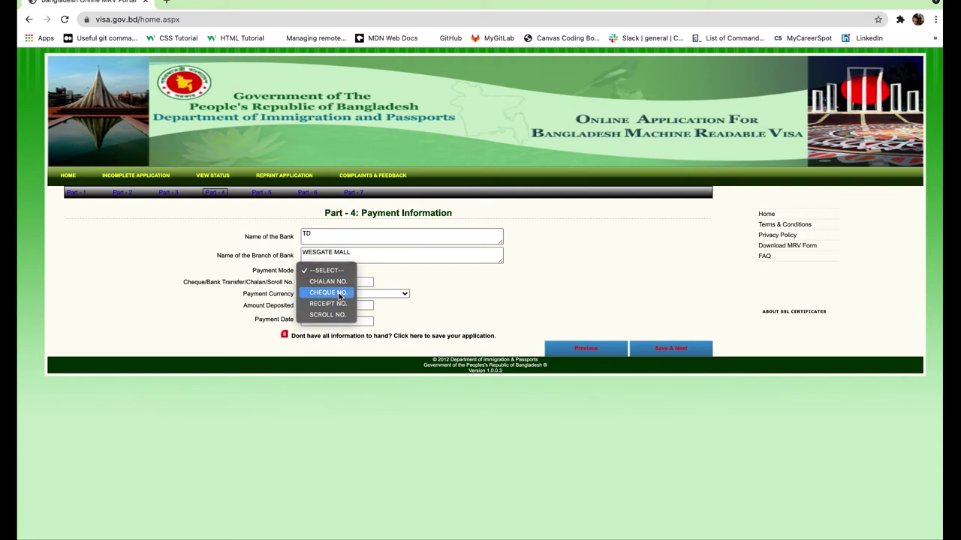
{"action": "left_click", "coordinate": [338, 295]}
{"action": "left_click", "coordinate": [318, 283]}
{"action": "left_click", "coordinate": [336, 302]}
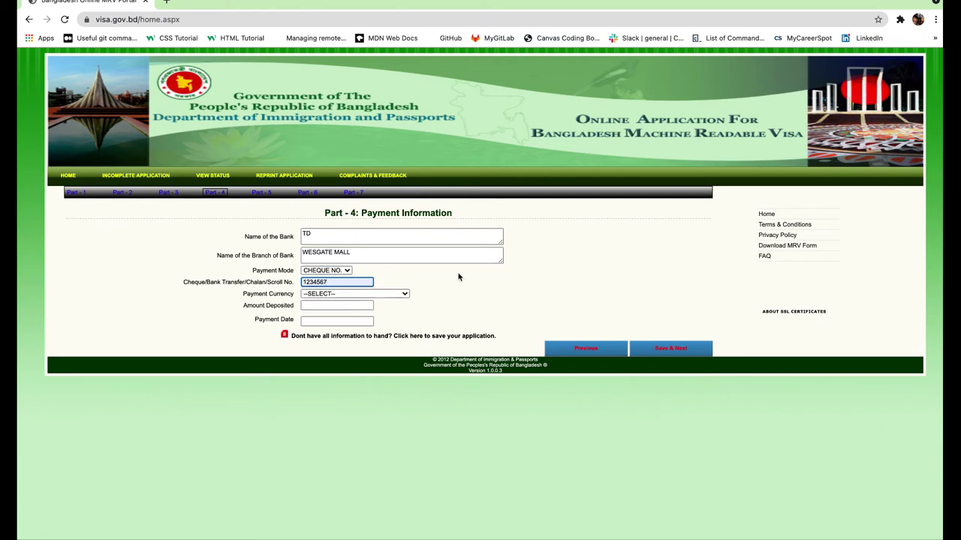
{"action": "left_click", "coordinate": [331, 295]}
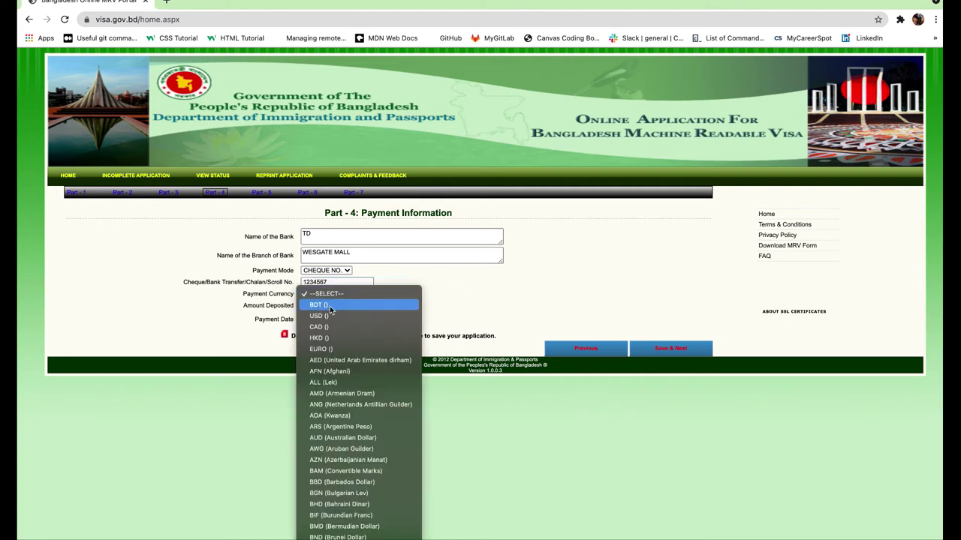
{"action": "left_click", "coordinate": [326, 328]}
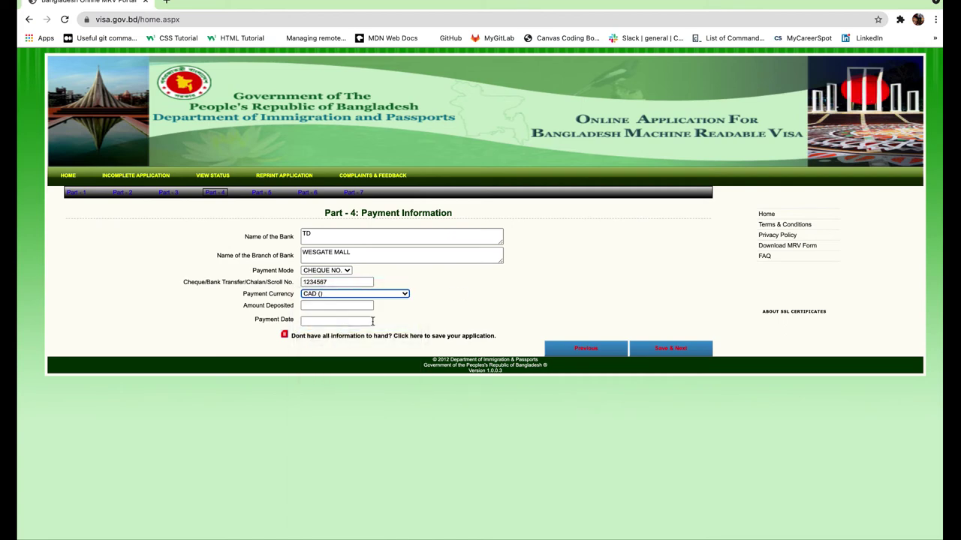
Enter 80.00 as the amount deposited
{"action": "left_click", "coordinate": [304, 305]}
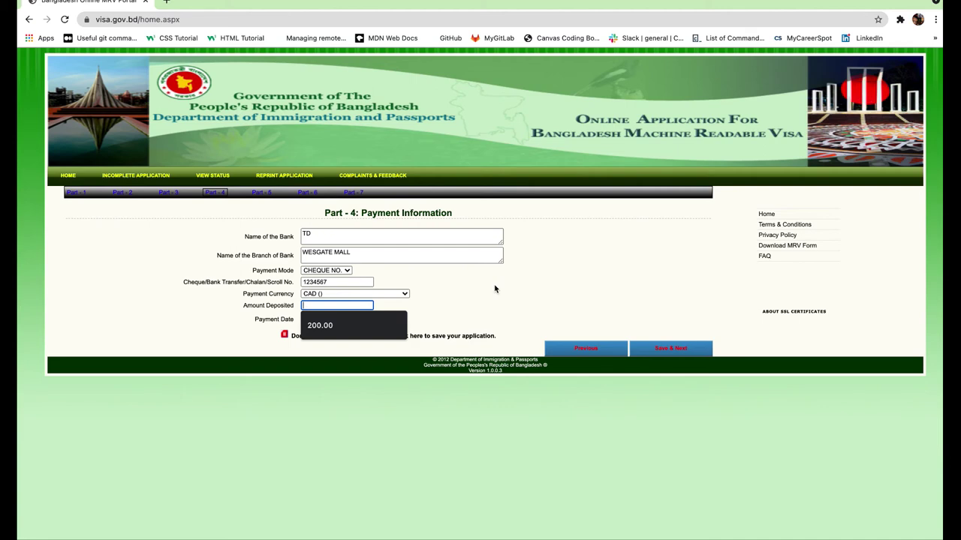
{"action": "type", "text": "80"}
{"action": "key", "text": "BackSpace"}
{"action": "key", "text": "BackSpace"}
{"action": "type", "text": "100"}
{"action": "key", "text": "BackSpace"}
{"action": "key", "text": "BackSpace"}
{"action": "key", "text": "BackSpace"}
{"action": "type", "text": "20"}
{"action": "key", "text": "BackSpace"}
{"action": "key", "text": "BackSpace"}
{"action": "type", "text": "20"}
{"action": "left_click", "coordinate": [472, 295]}
Set the payment date to 01/05/2021 and save Part 4 to reach Part 5
{"action": "left_click", "coordinate": [315, 321]}
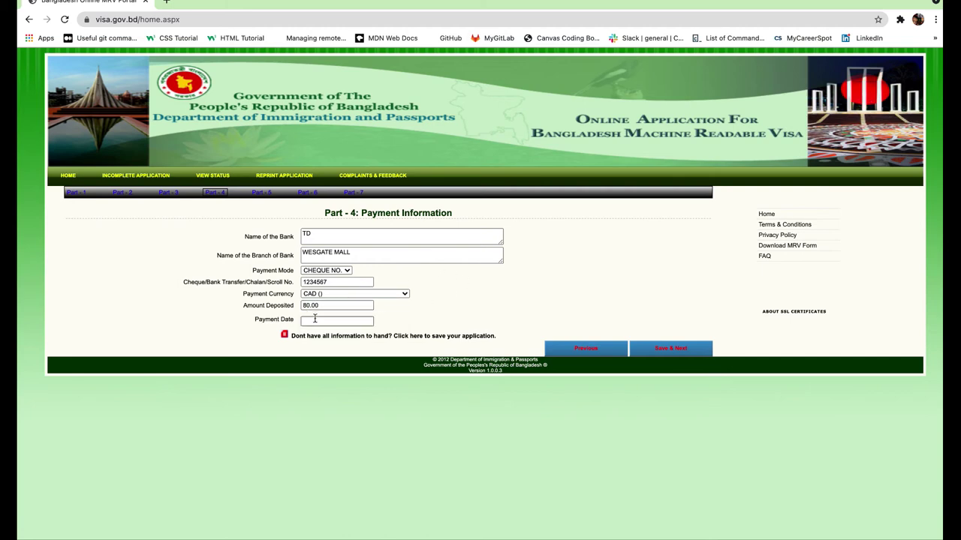
{"action": "left_click", "coordinate": [412, 366]}
{"action": "left_click", "coordinate": [659, 350]}
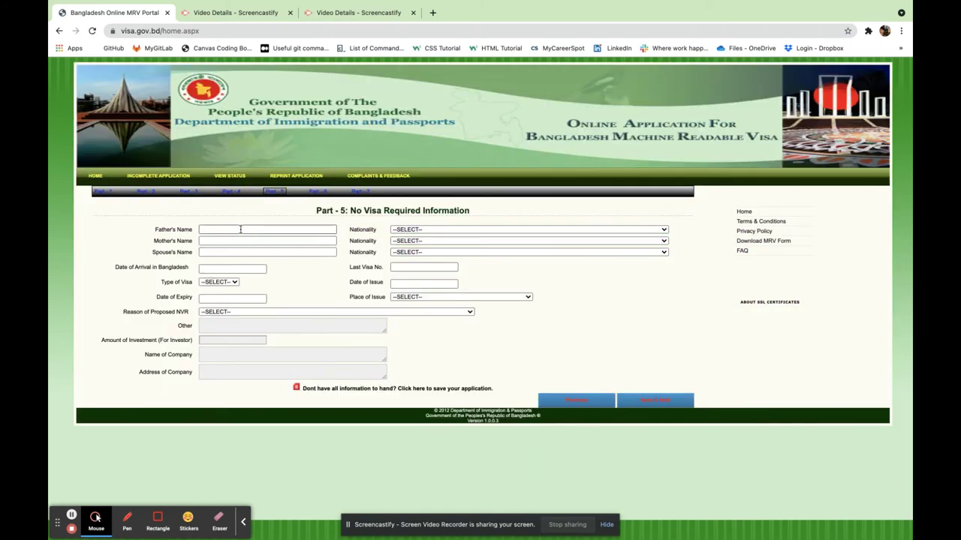
Enter F, M1 and S1 as the father's, mother's and spouse's names
{"action": "left_click", "coordinate": [240, 229]}
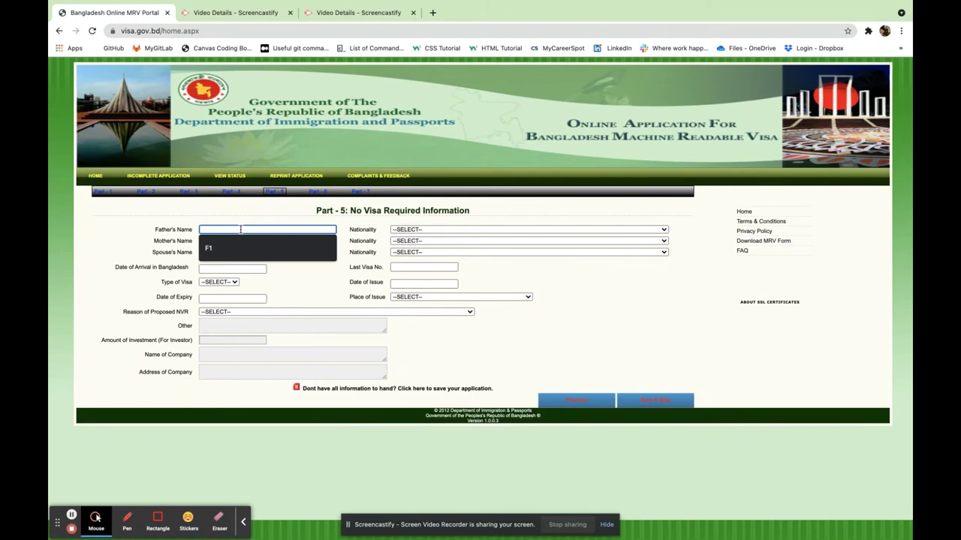
{"action": "type", "text": "F1"}
{"action": "left_click", "coordinate": [223, 242]}
{"action": "type", "text": "M1"}
{"action": "left_click", "coordinate": [221, 252]}
{"action": "type", "text": "S1"}
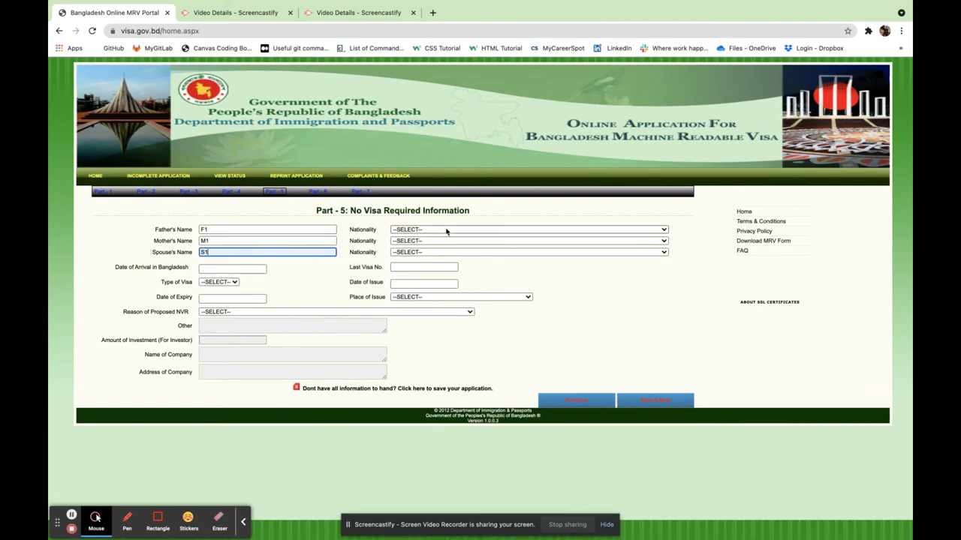
Set all three nationalities to BANGLADESHI and the arrival date to 31/05/2021
{"action": "left_click", "coordinate": [446, 230]}
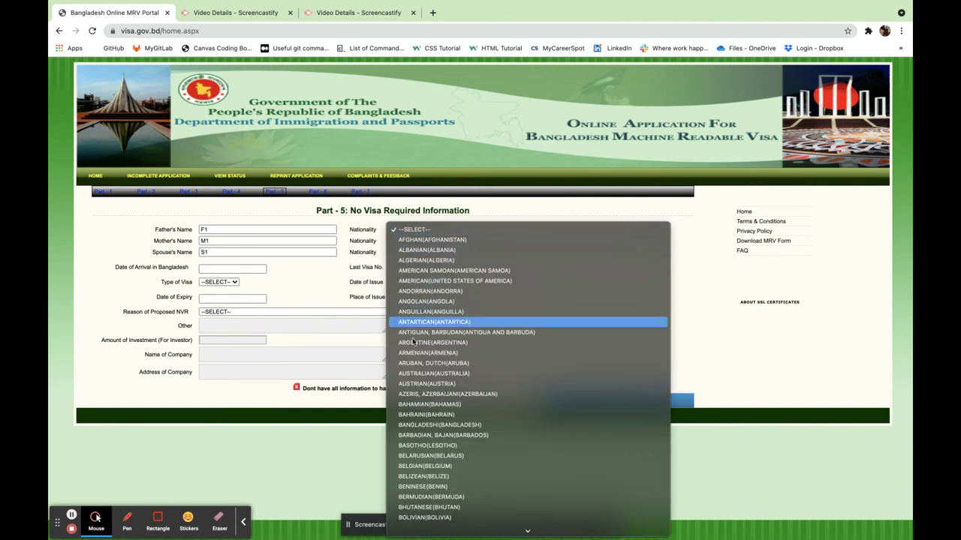
{"action": "left_click", "coordinate": [425, 426]}
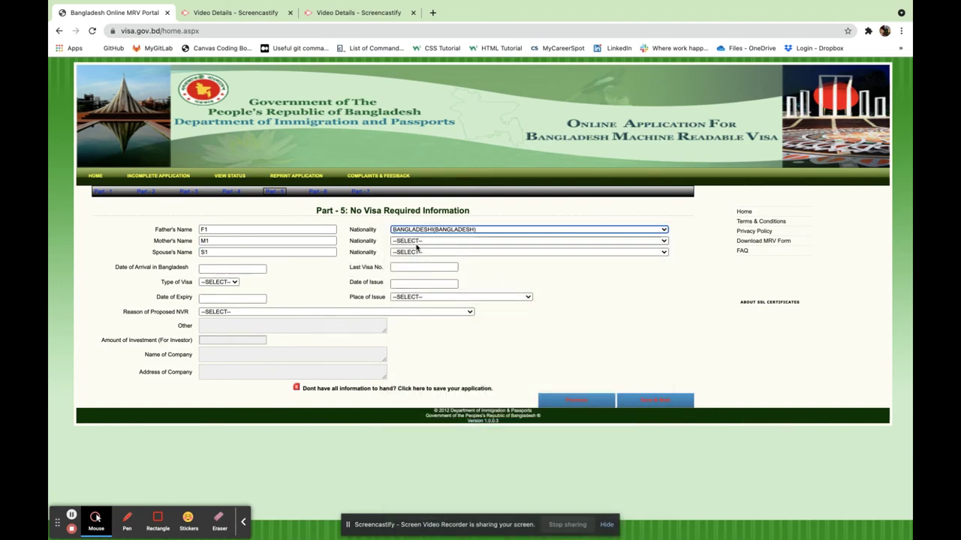
{"action": "left_click", "coordinate": [415, 241]}
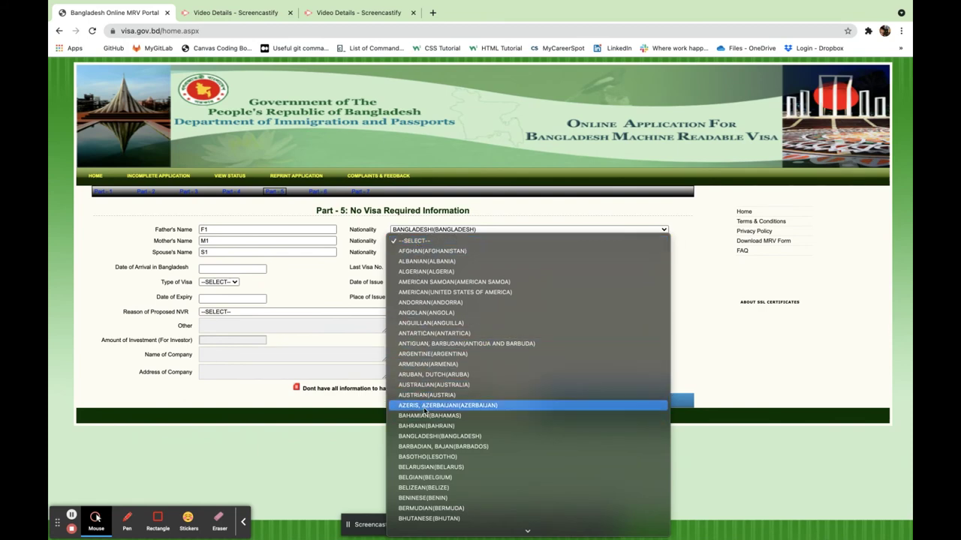
{"action": "left_click", "coordinate": [425, 436]}
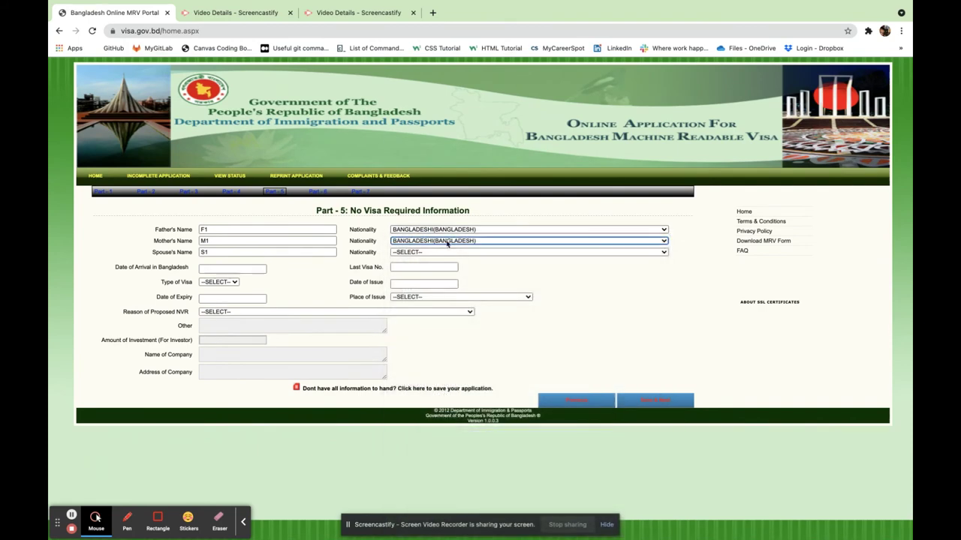
{"action": "left_click", "coordinate": [444, 253]}
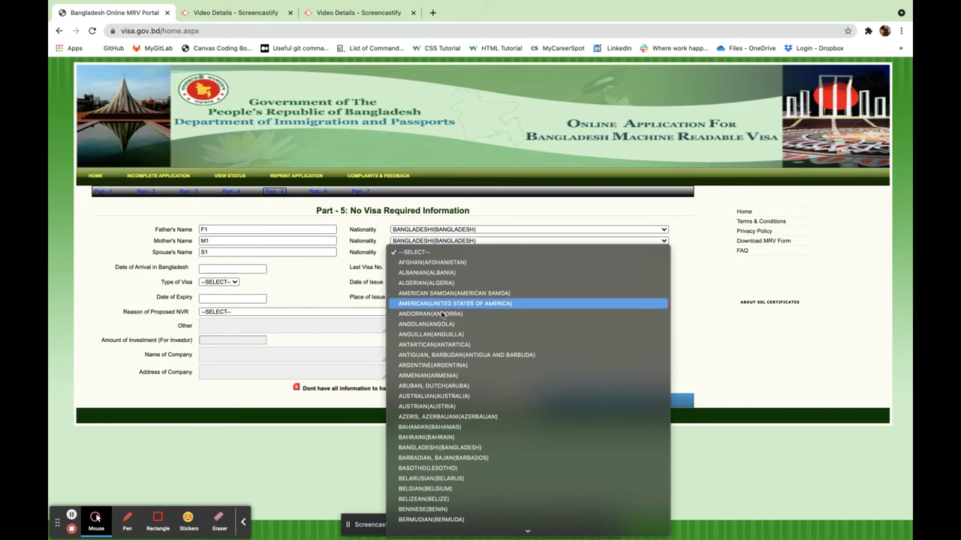
{"action": "left_click", "coordinate": [439, 447]}
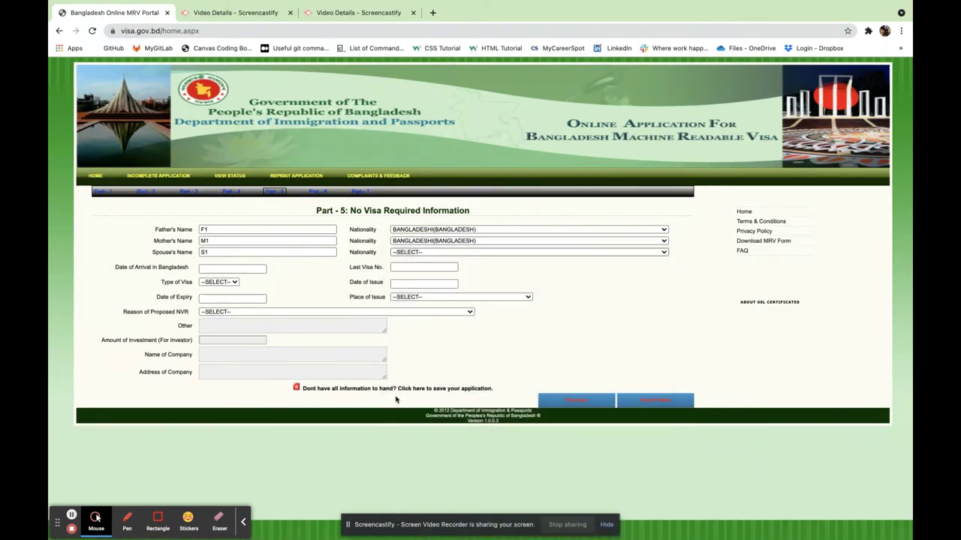
{"action": "left_click", "coordinate": [233, 269]}
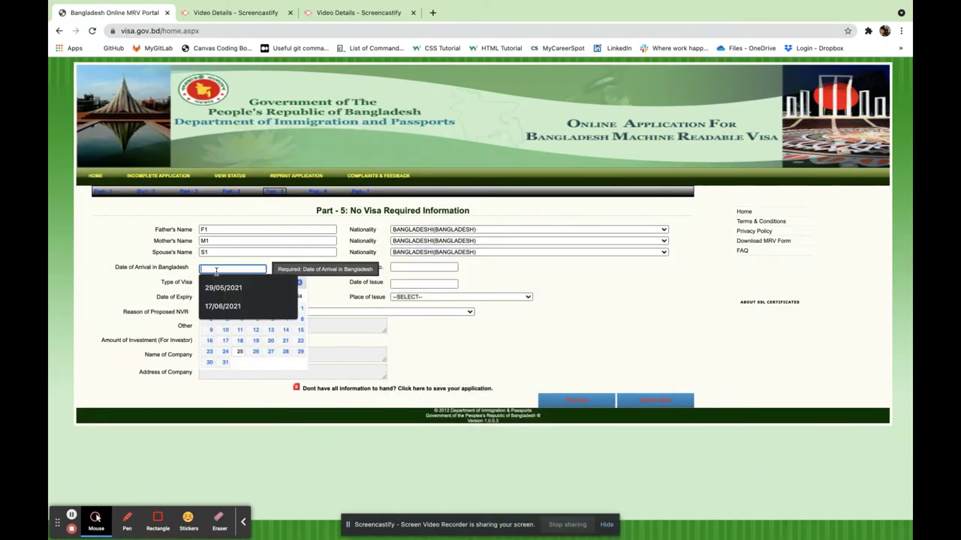
{"action": "left_click", "coordinate": [226, 363]}
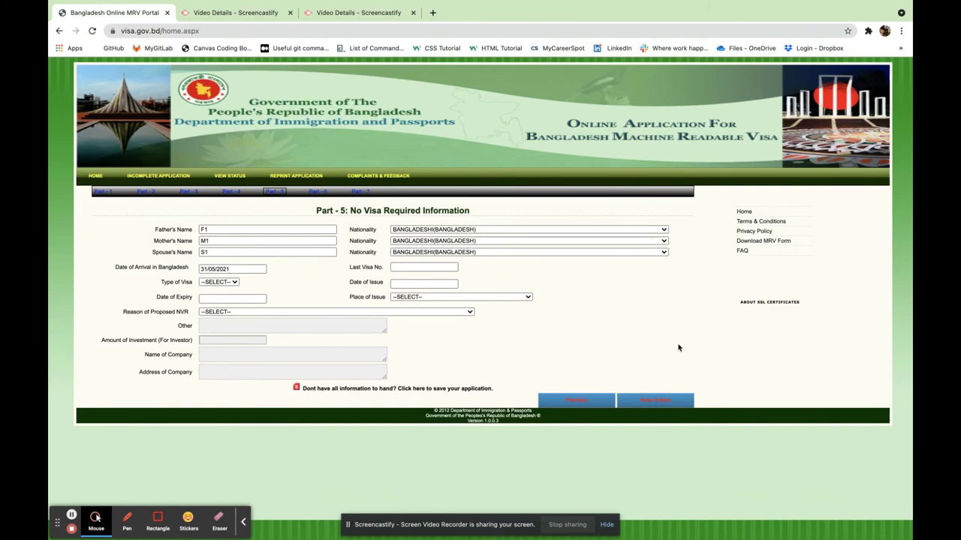
Choose OTHERS as the NVR reason, explain it as VISIT, and save Part 5
{"action": "left_click", "coordinate": [655, 401]}
{"action": "left_click", "coordinate": [643, 400]}
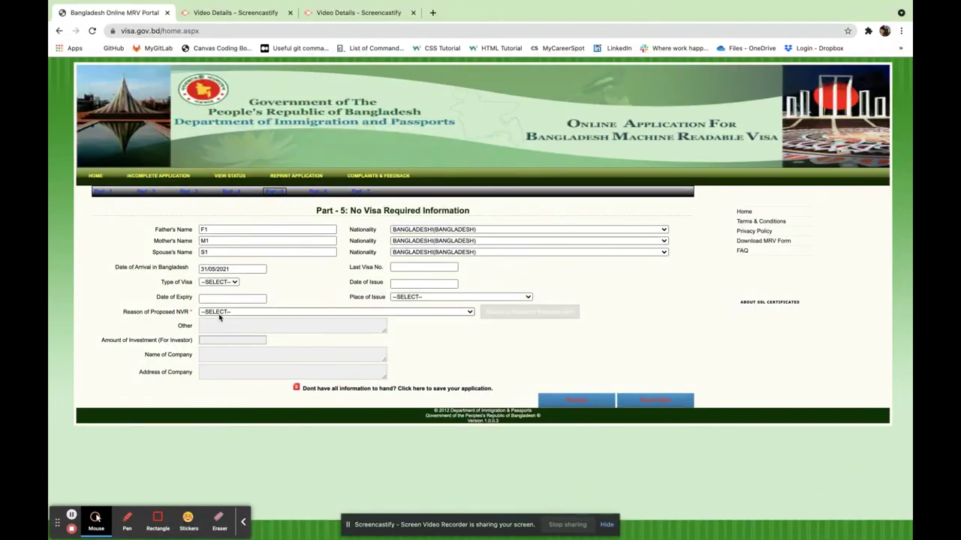
{"action": "left_click", "coordinate": [266, 313]}
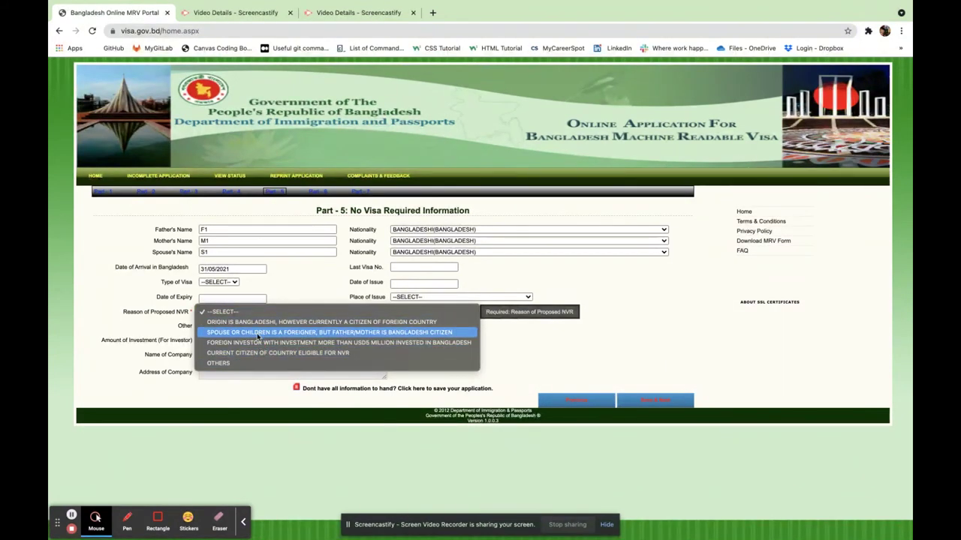
{"action": "left_click", "coordinate": [223, 366]}
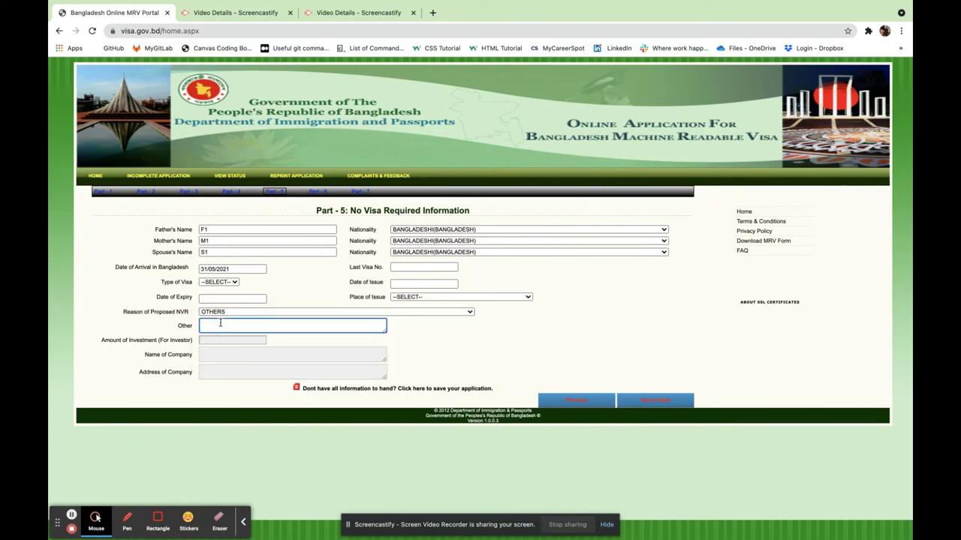
{"action": "type", "text": "VISIT"}
{"action": "left_click", "coordinate": [348, 340]}
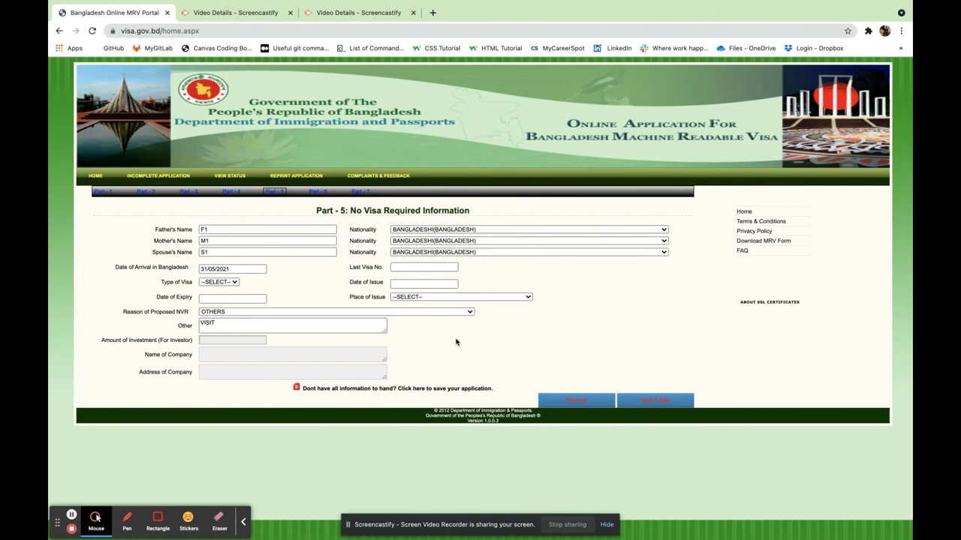
{"action": "left_click", "coordinate": [661, 404]}
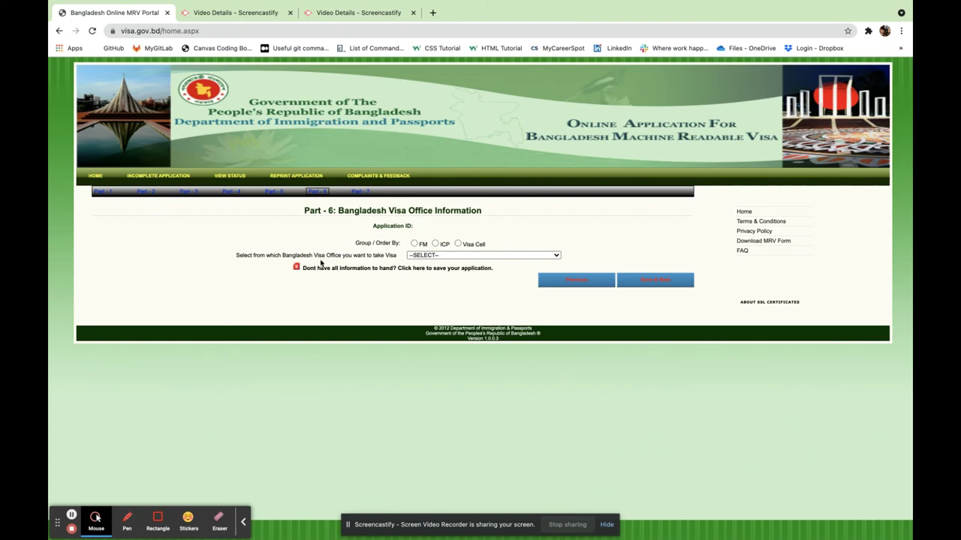
Pick CANADA in the Visa Office list and save Part 6
{"action": "left_click", "coordinate": [442, 256]}
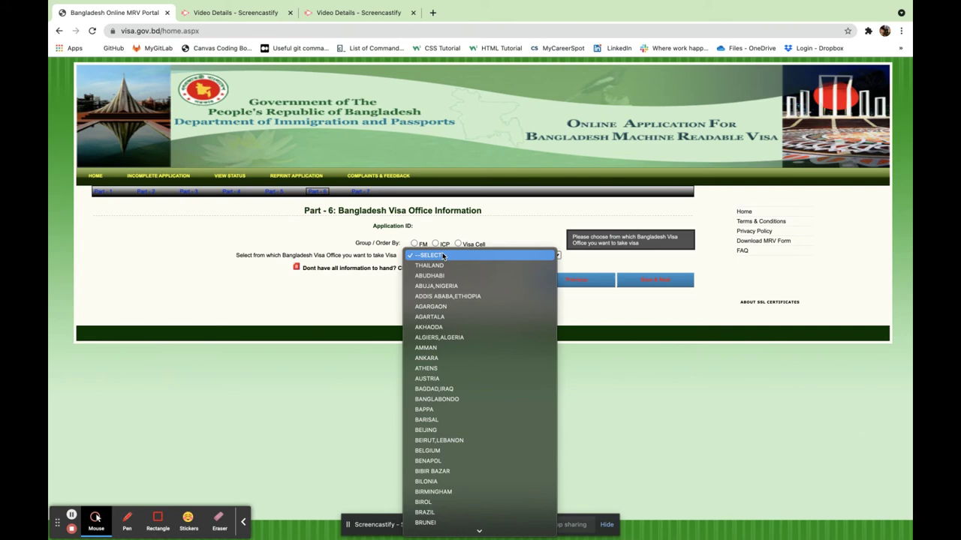
{"action": "scroll", "coordinate": [426, 454], "scroll_direction": "down", "scroll_amount": 3}
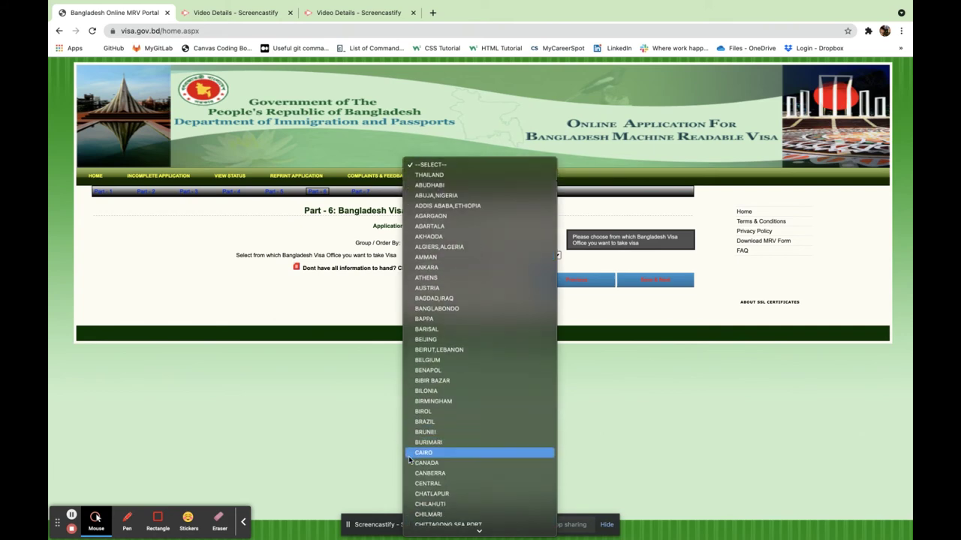
{"action": "left_click", "coordinate": [426, 463]}
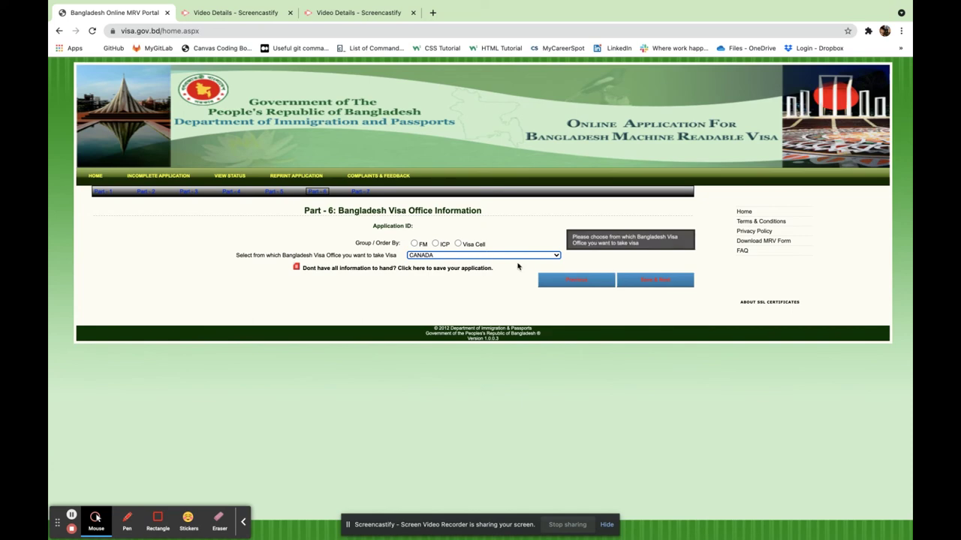
{"action": "left_click", "coordinate": [660, 281]}
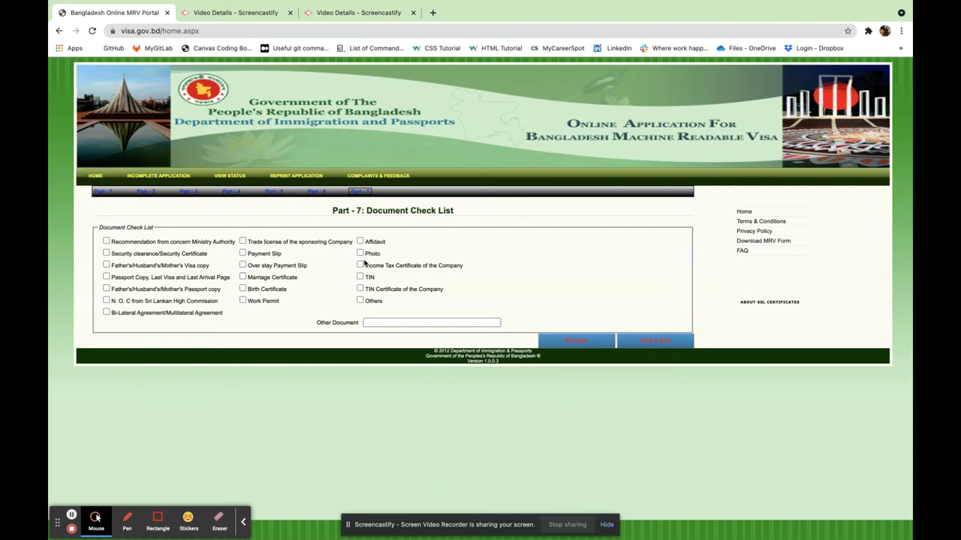
Tick Photo, Birth Certificate and Passport Copy, leaving Work Permit unticked
{"action": "left_click", "coordinate": [360, 254]}
{"action": "left_click", "coordinate": [242, 289]}
{"action": "left_click", "coordinate": [244, 302]}
{"action": "left_click", "coordinate": [243, 301]}
{"action": "left_click", "coordinate": [105, 277]}
Tick Others, name the other document NID, and submit the checklist
{"action": "left_click", "coordinate": [361, 301]}
{"action": "left_click", "coordinate": [366, 321]}
{"action": "left_click", "coordinate": [386, 320]}
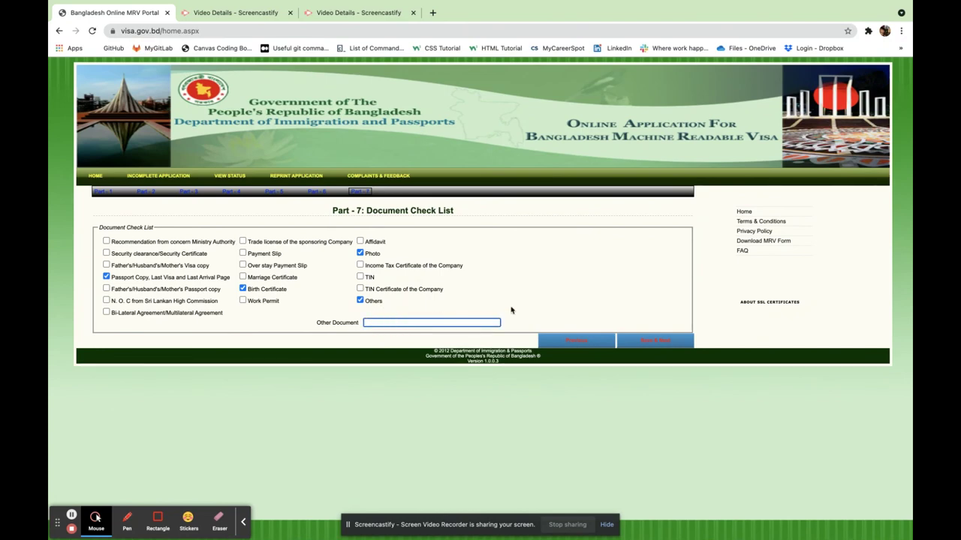
{"action": "type", "text": "NID"}
{"action": "key", "text": "Return"}
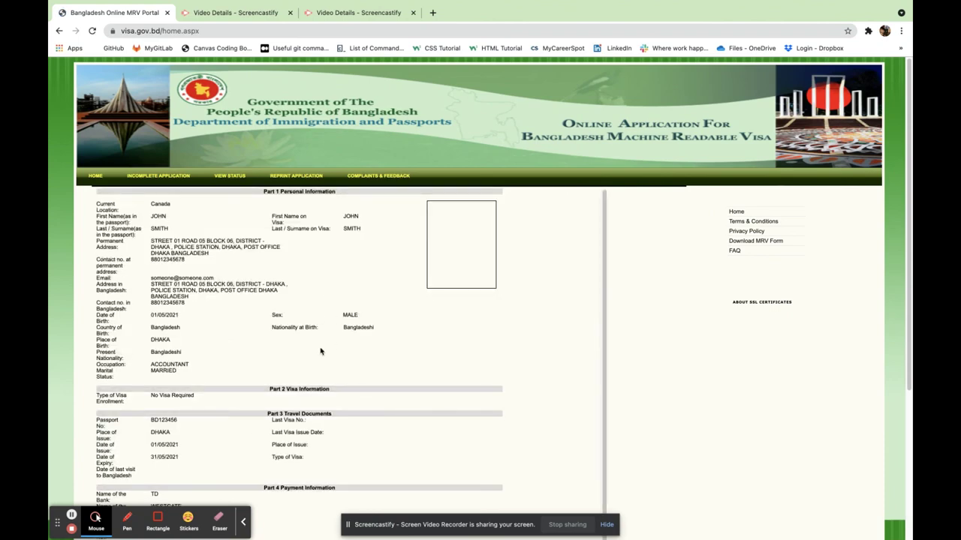
Review the summary, agree to the refund declaration, and submit with Save & Next
{"action": "scroll", "coordinate": [322, 352], "scroll_direction": "down", "scroll_amount": 2}
{"action": "scroll", "coordinate": [307, 369], "scroll_direction": "up", "scroll_amount": 2}
{"action": "scroll", "coordinate": [200, 320], "scroll_direction": "down", "scroll_amount": 2}
{"action": "scroll", "coordinate": [200, 320], "scroll_direction": "down", "scroll_amount": 10}
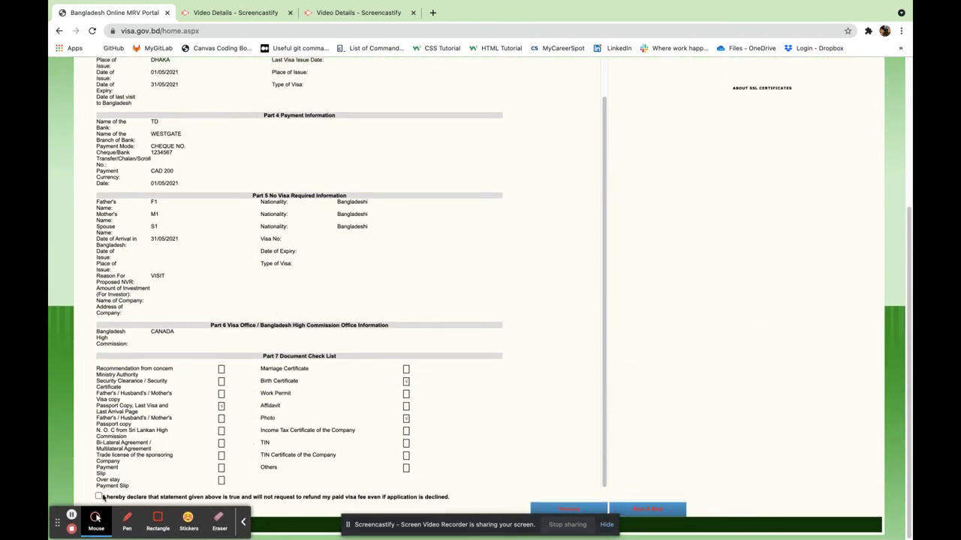
{"action": "left_click", "coordinate": [99, 496]}
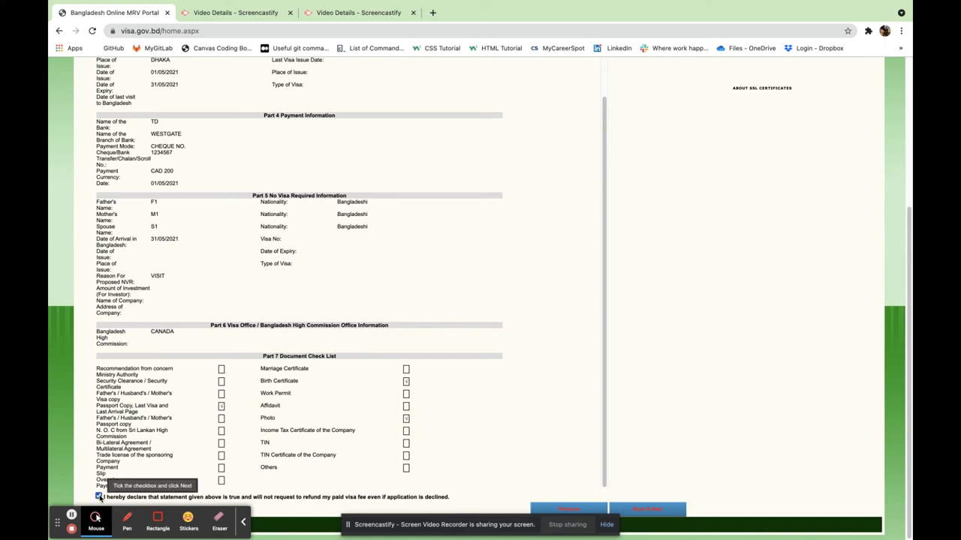
{"action": "left_click", "coordinate": [650, 510]}
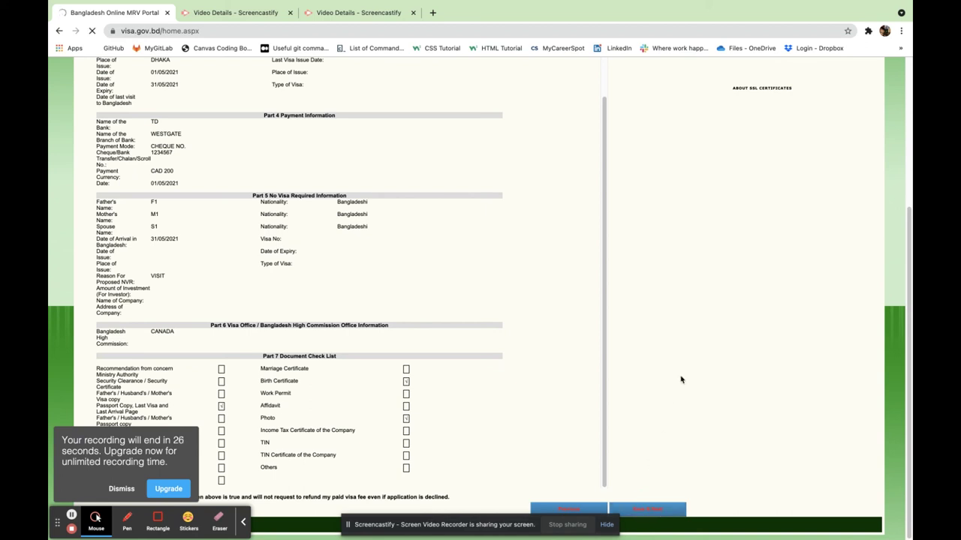